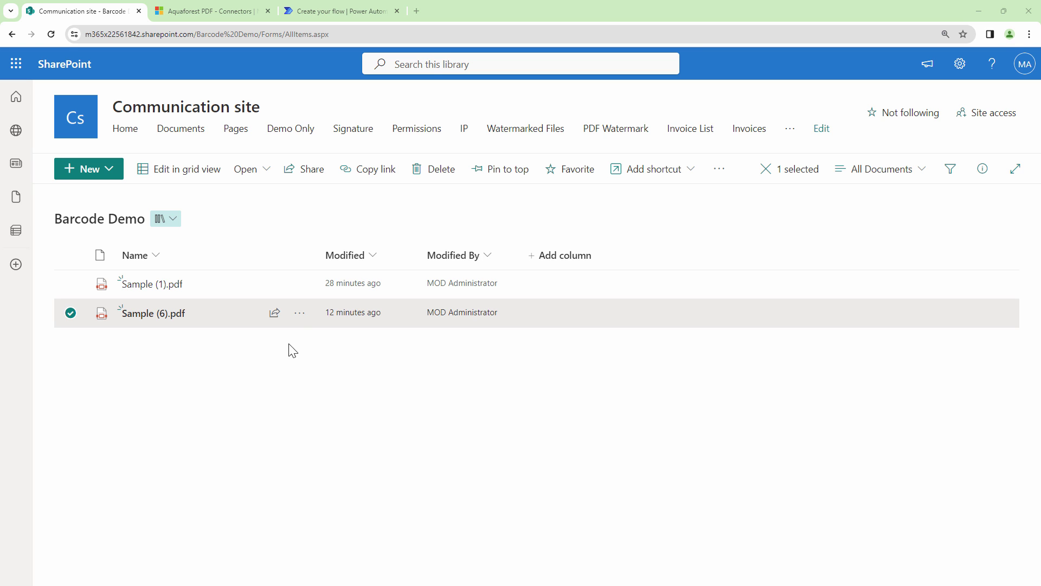
Step: Look over the actions and preview for Sample (6).pdf in the Barcode Demo library
{"action": "left_click", "coordinate": [300, 313]}
{"action": "mouse_move", "coordinate": [394, 74]}
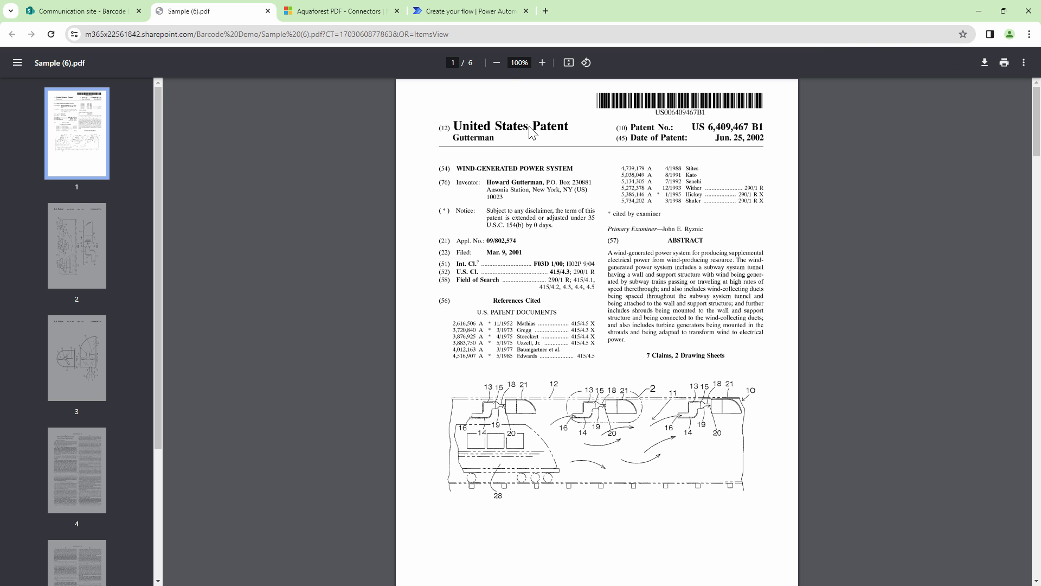
{"action": "left_click", "coordinate": [65, 11]}
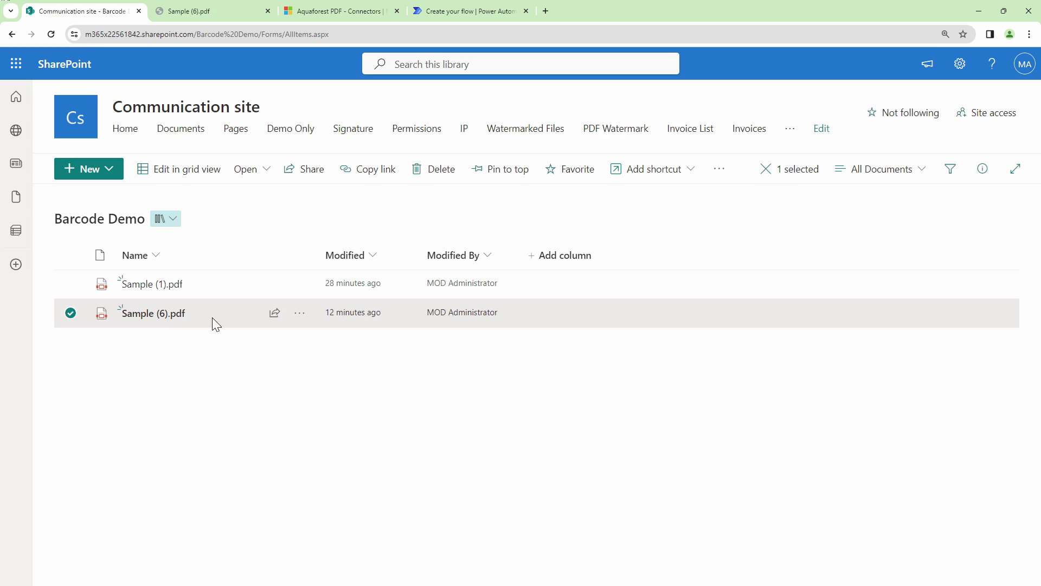
{"action": "left_click", "coordinate": [192, 12]}
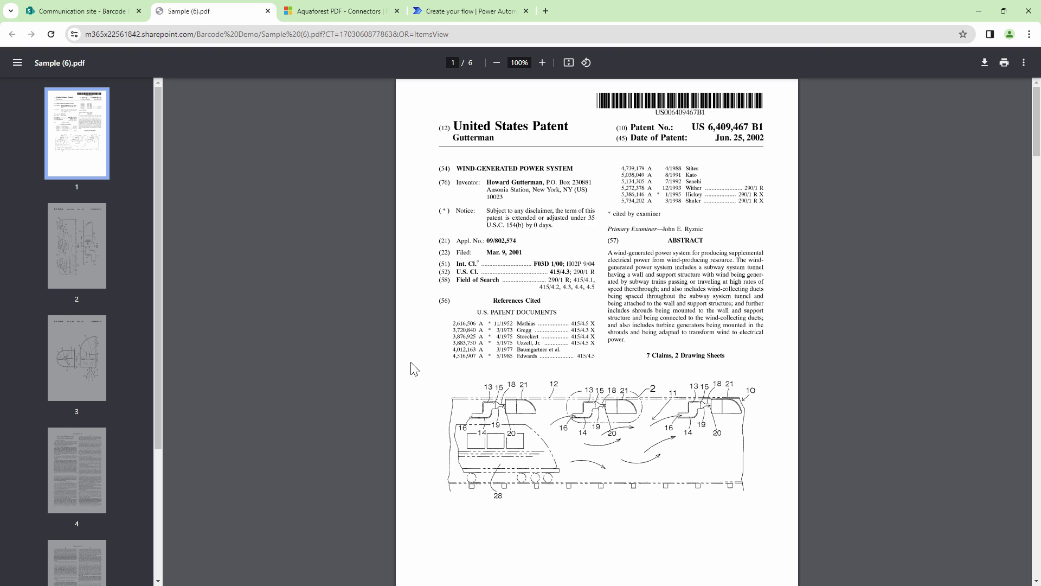
Step: Close the Sample (6).pdf viewer and bring up the Aquaforest connector's Get barcode value parameters
{"action": "left_click", "coordinate": [82, 11]}
{"action": "mouse_move", "coordinate": [184, 284]}
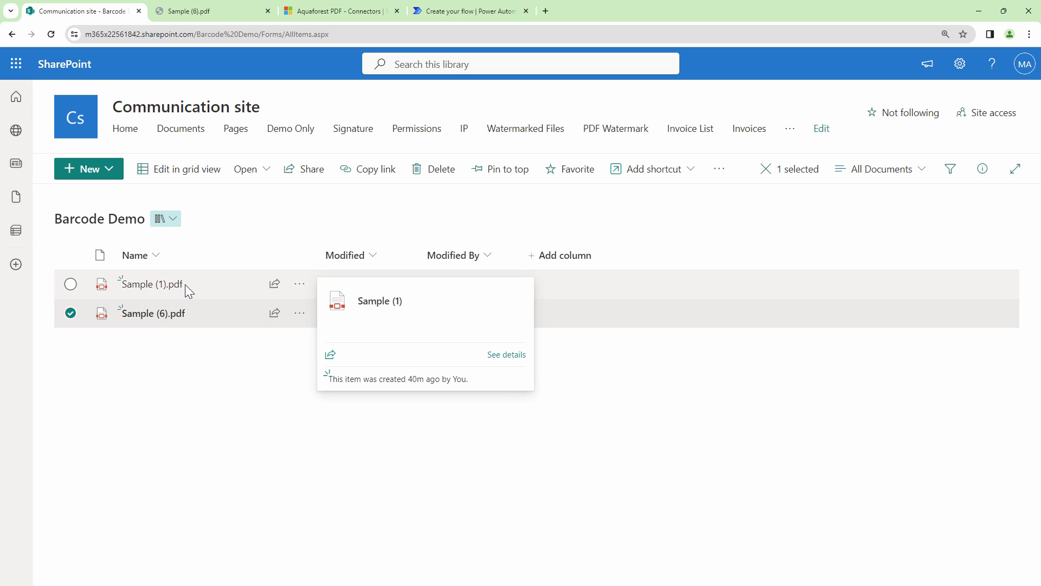
{"action": "left_click", "coordinate": [267, 12]}
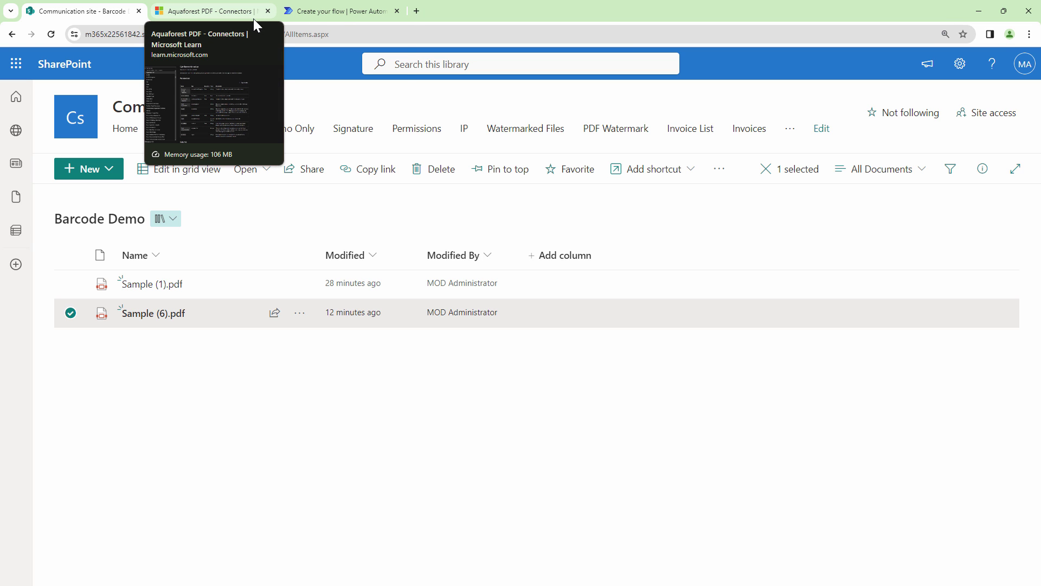
{"action": "left_click", "coordinate": [216, 13]}
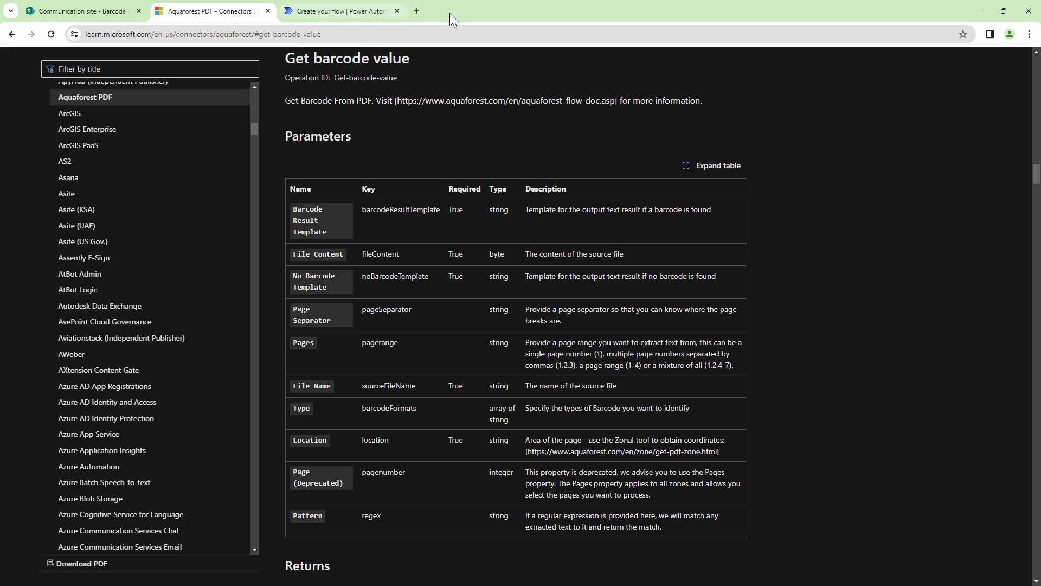
Step: Create an instant cloud flow using the Manually trigger a flow trigger and open it in the designer
{"action": "left_click", "coordinate": [361, 14]}
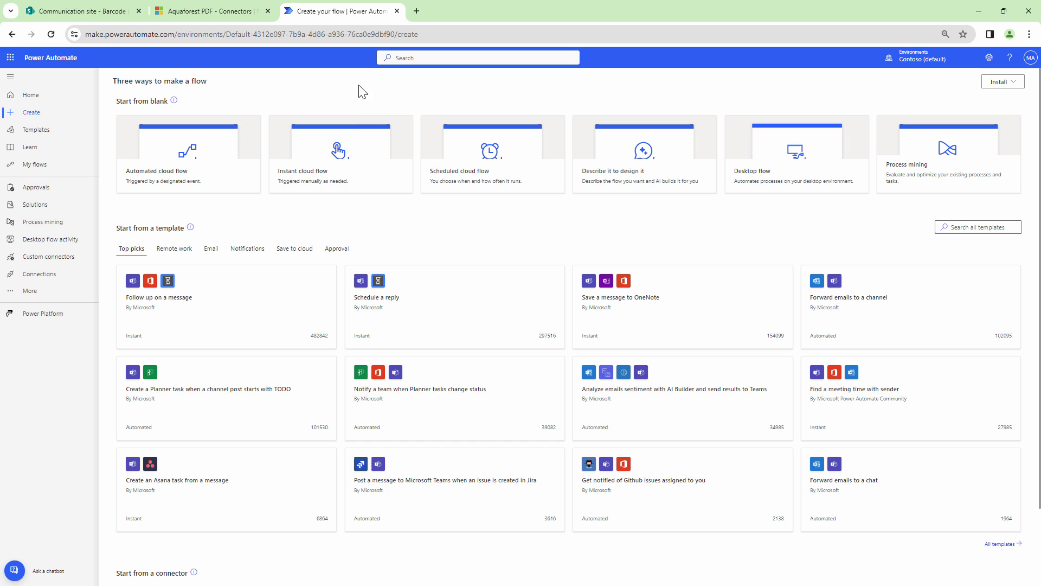
{"action": "left_click", "coordinate": [326, 184]}
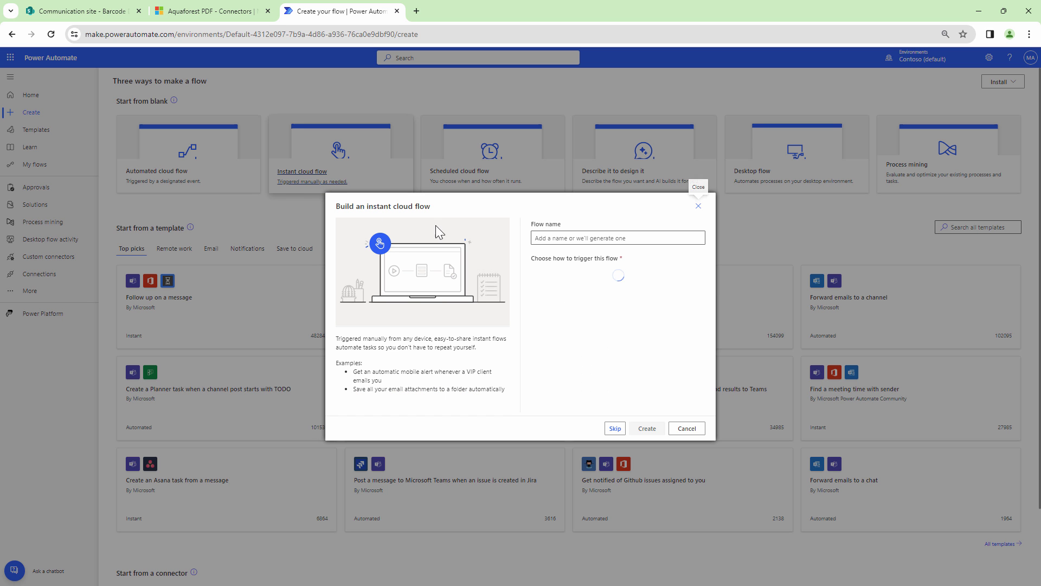
{"action": "left_click", "coordinate": [597, 275]}
{"action": "left_click", "coordinate": [647, 429]}
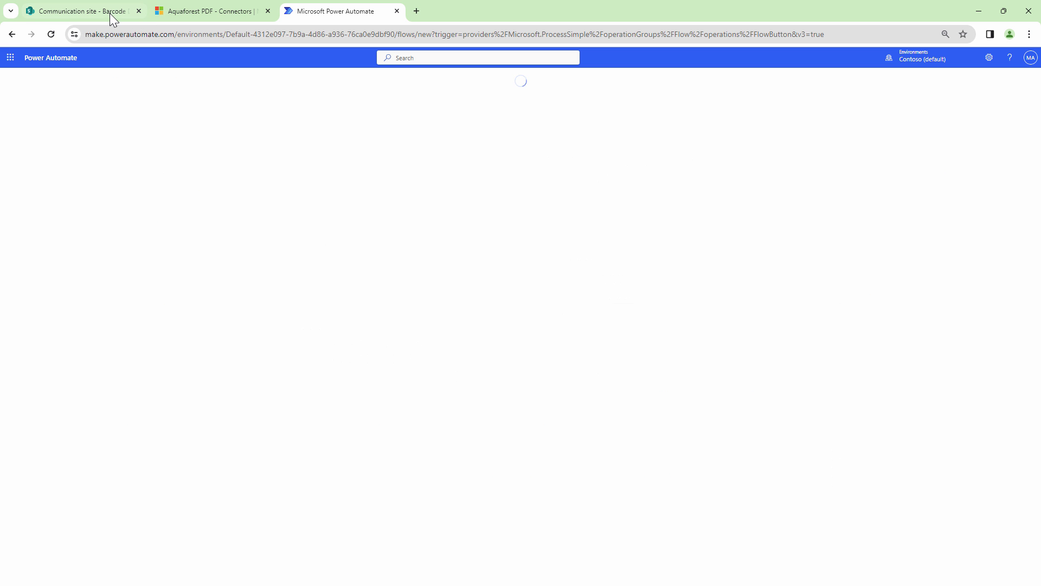
{"action": "left_click", "coordinate": [110, 13]}
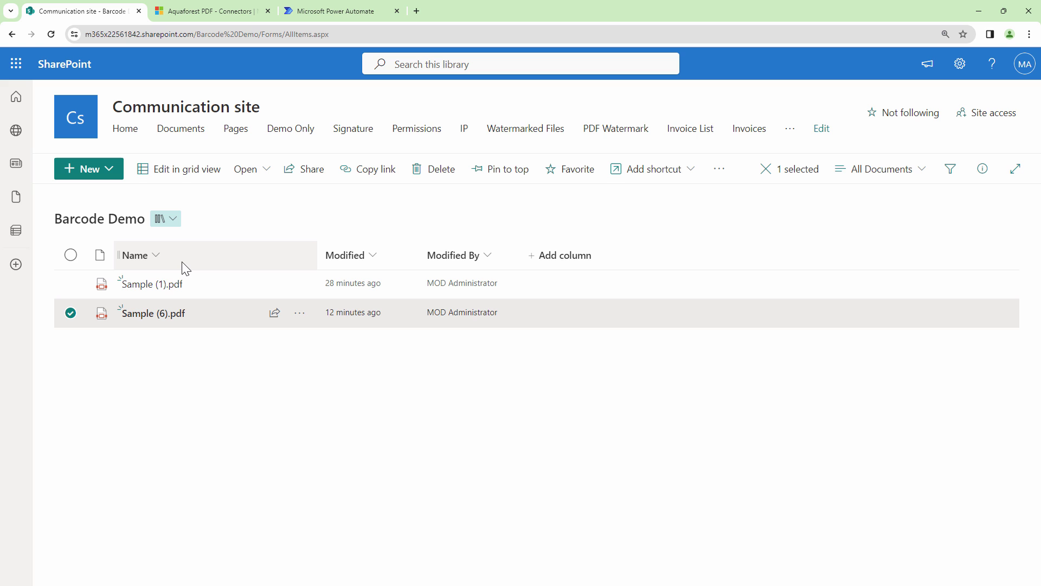
{"action": "left_click", "coordinate": [307, 15]}
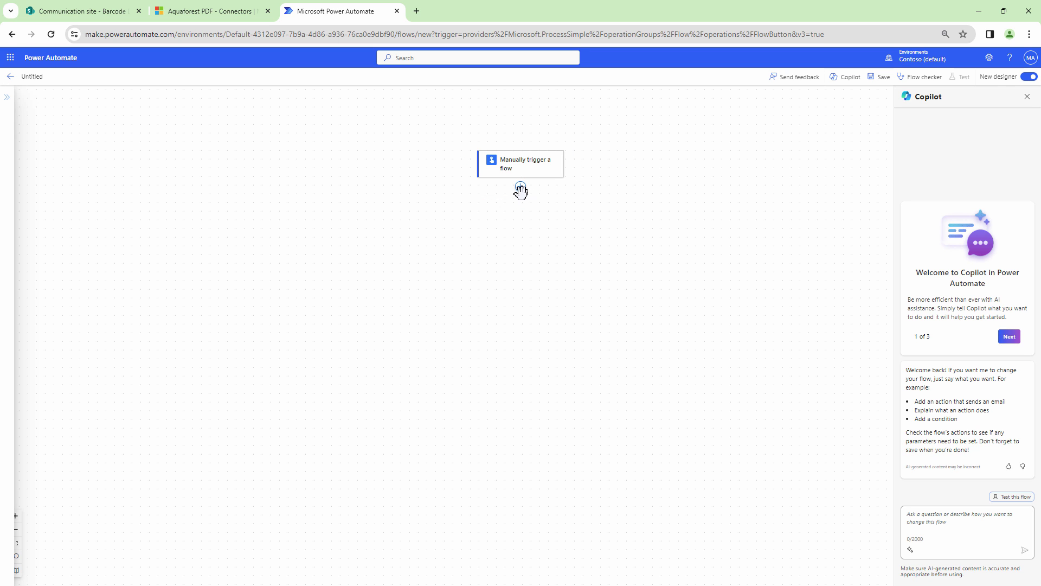
Step: Add the SharePoint Get files (properties only) action after the manual trigger
{"action": "left_click", "coordinate": [521, 187]}
{"action": "left_click", "coordinate": [523, 203]}
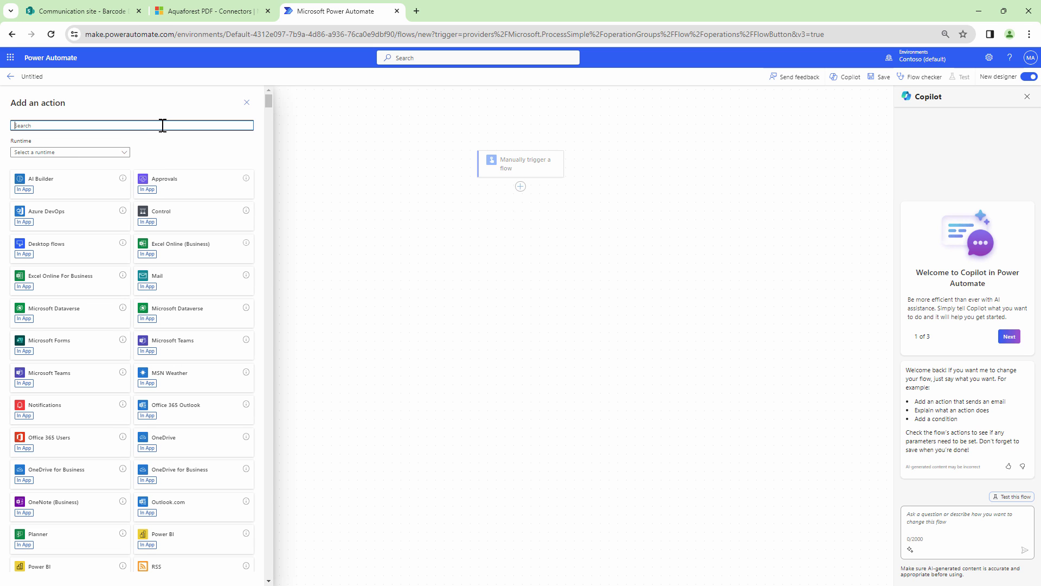
{"action": "type", "text": "s"}
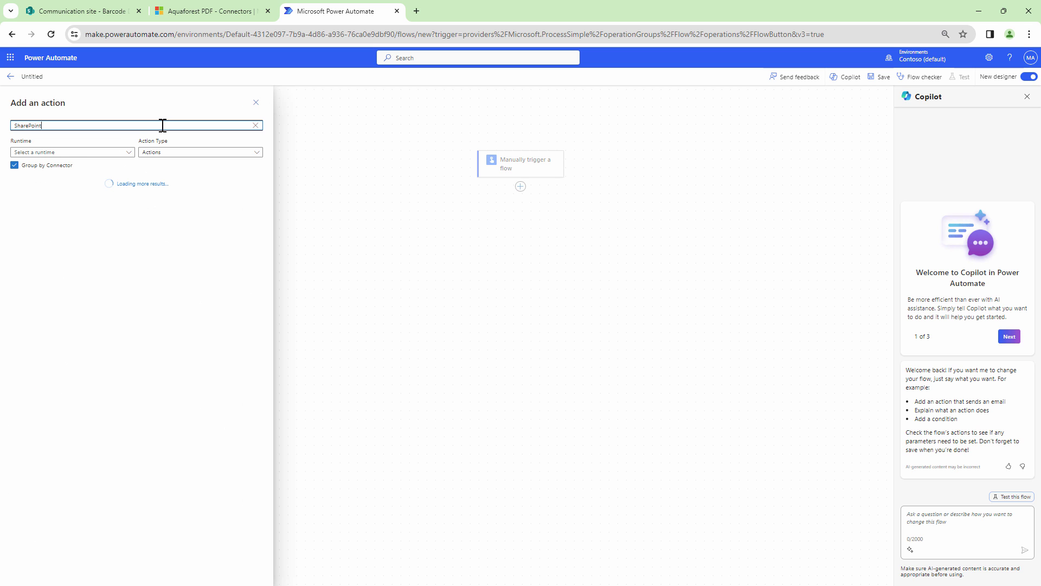
{"action": "left_click", "coordinate": [239, 197]}
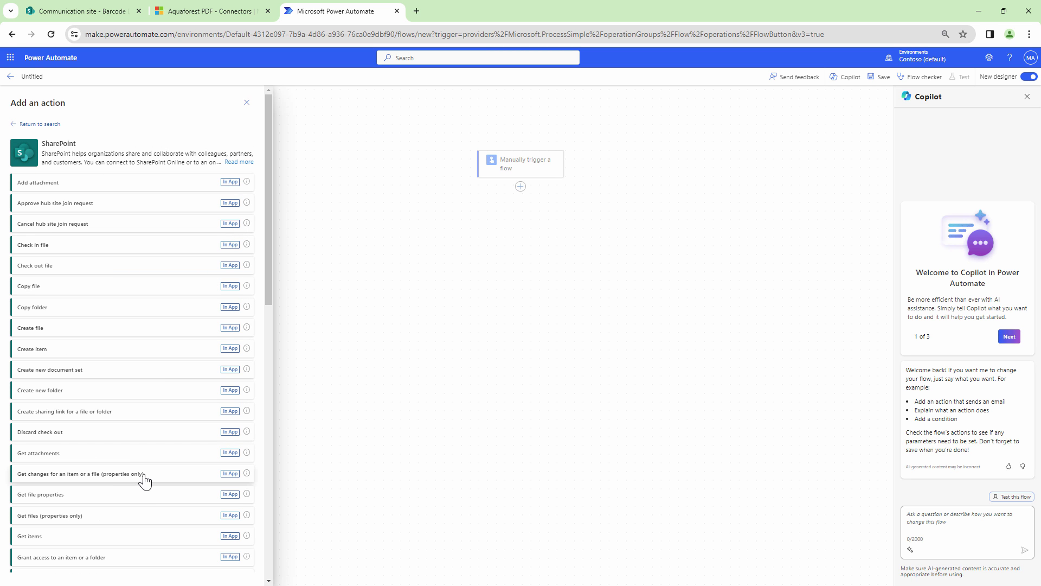
{"action": "left_click", "coordinate": [114, 516]}
Step: Point Get files at the Communication site's Barcode Demo library
{"action": "left_click", "coordinate": [252, 157]}
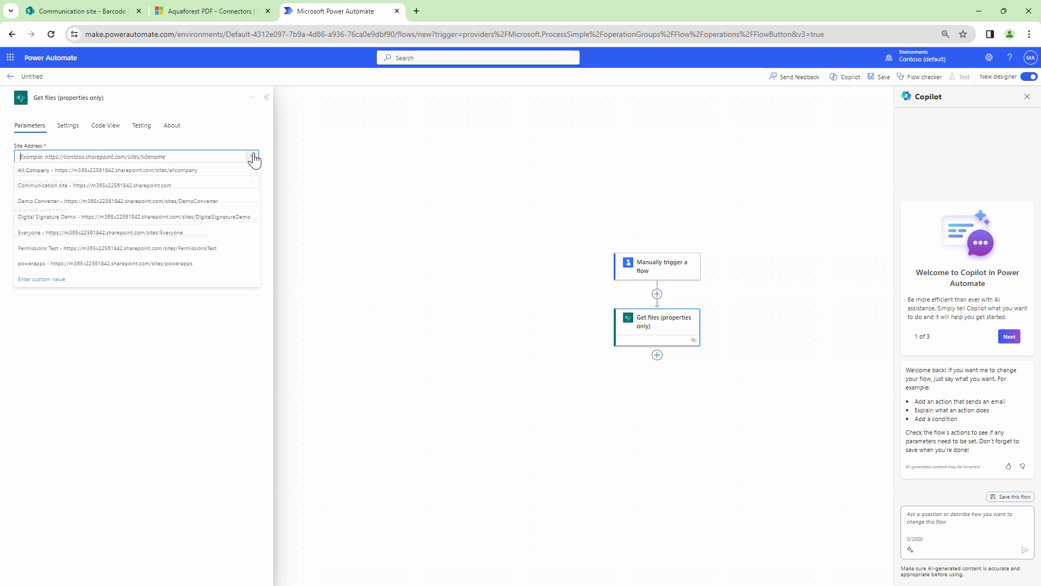
{"action": "left_click", "coordinate": [180, 187]}
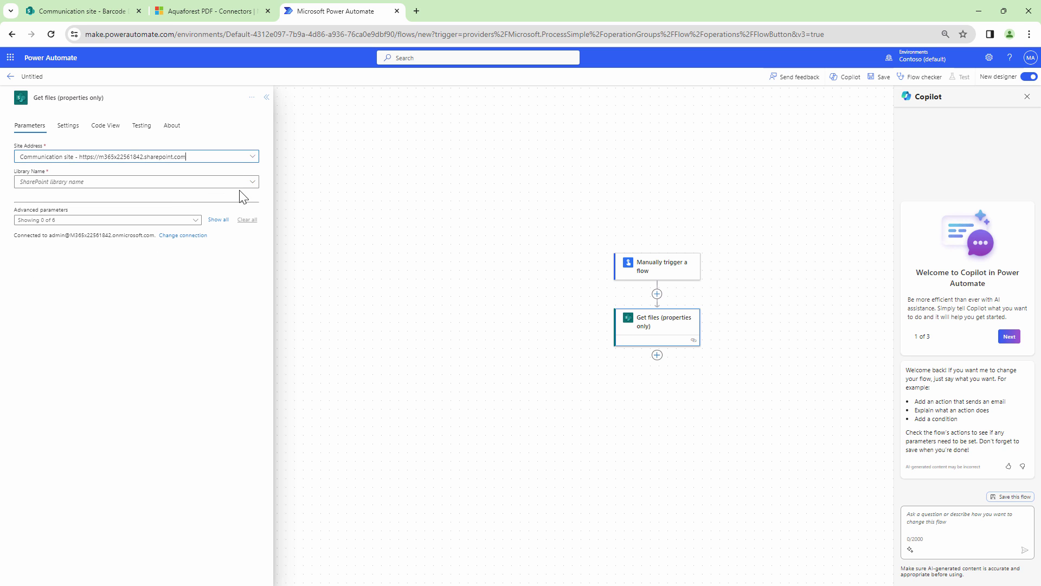
{"action": "left_click", "coordinate": [253, 183]}
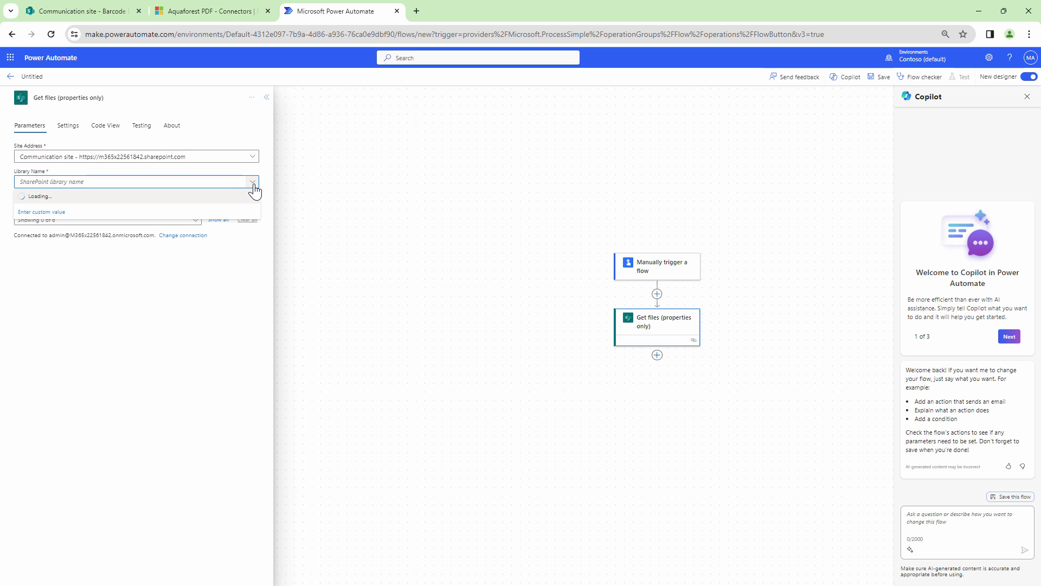
{"action": "left_click", "coordinate": [253, 196]}
{"action": "left_click", "coordinate": [657, 356]}
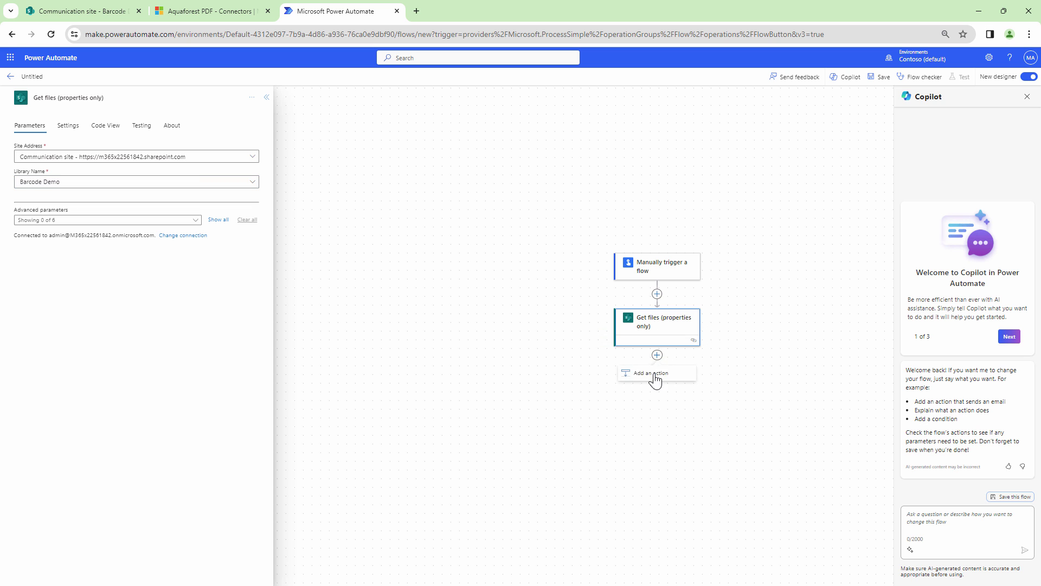
{"action": "left_click", "coordinate": [654, 374]}
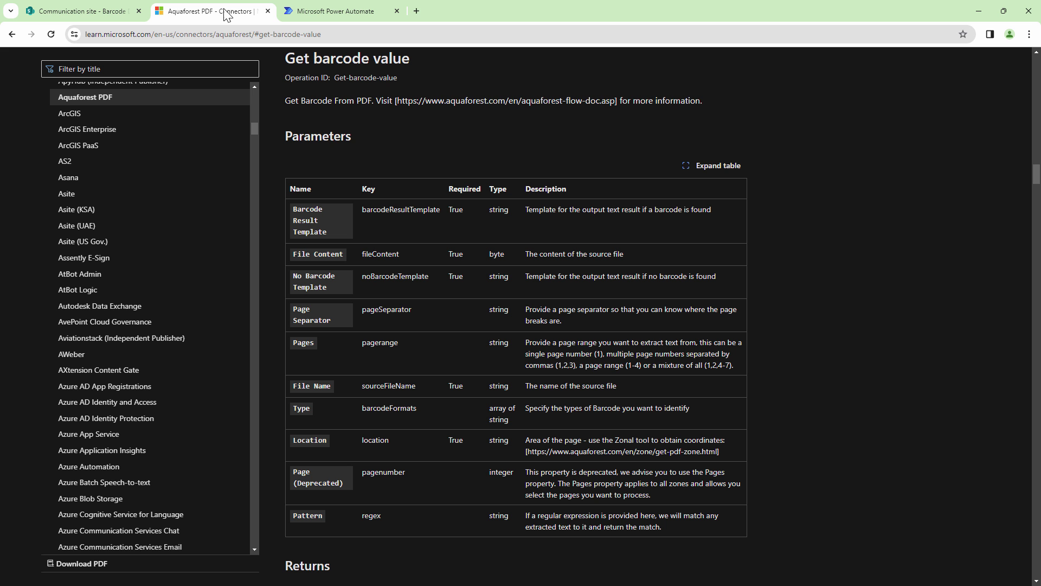
Step: Note the required fileContent and sourceFileName parameters, then return to the flow's action picker
{"action": "left_click", "coordinate": [212, 11]}
{"action": "double_click", "coordinate": [460, 253]}
{"action": "double_click", "coordinate": [390, 255]}
{"action": "double_click", "coordinate": [394, 386]}
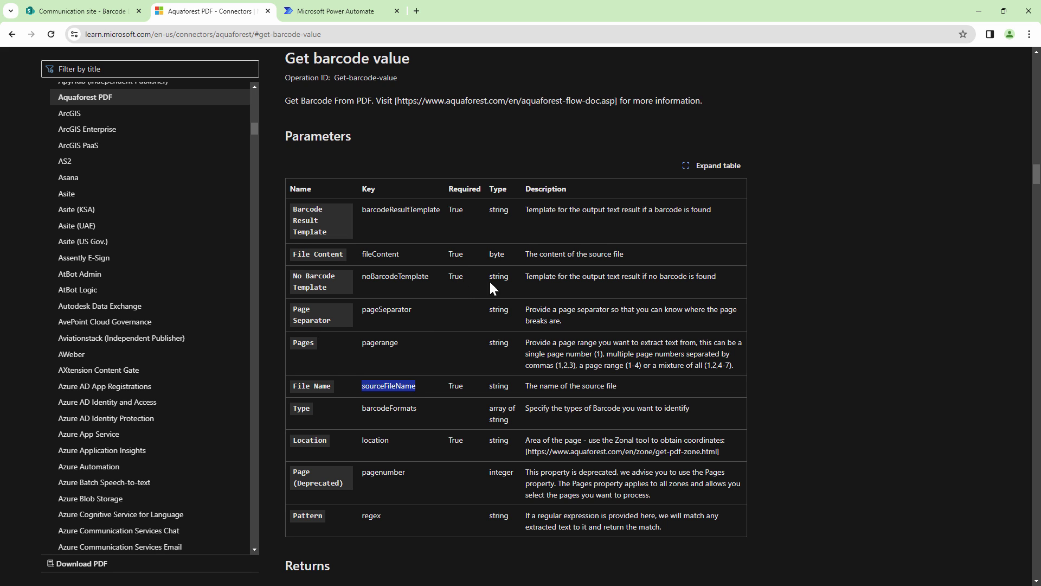
{"action": "left_click", "coordinate": [327, 9]}
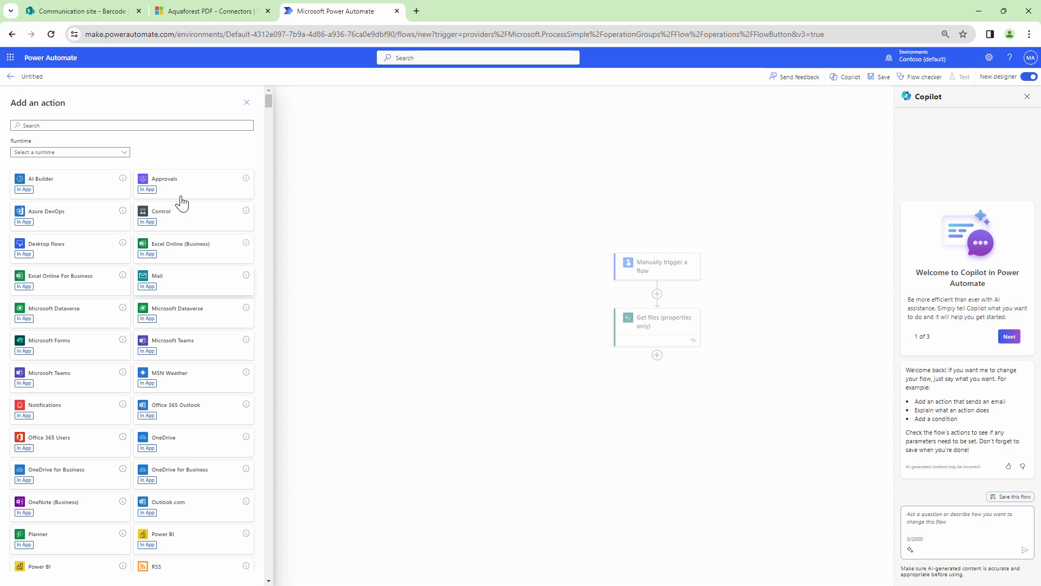
Step: Add a SharePoint Get file content step using the Communication site
{"action": "left_click", "coordinate": [163, 126]}
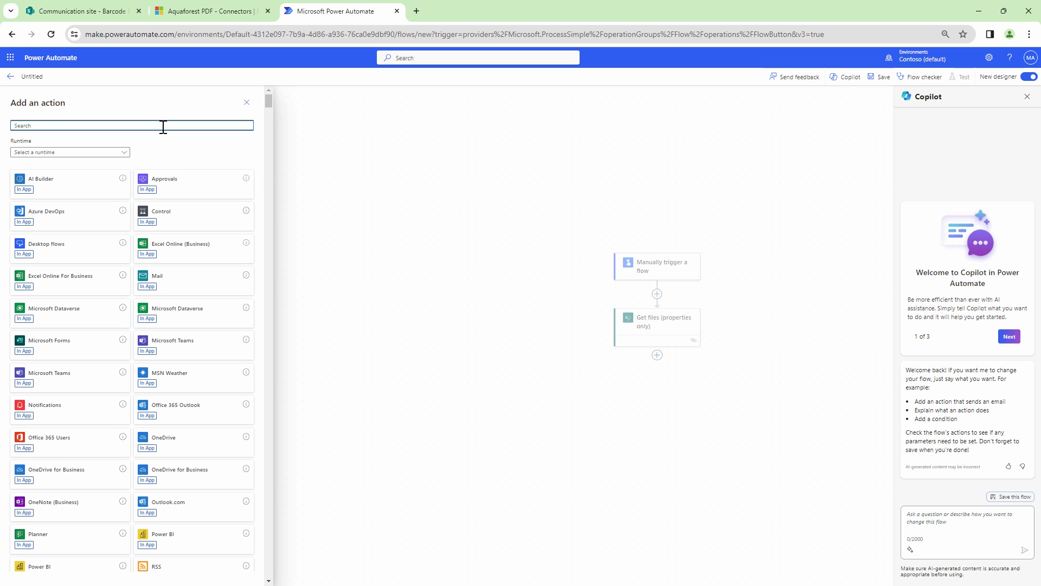
{"action": "type", "text": "G"}
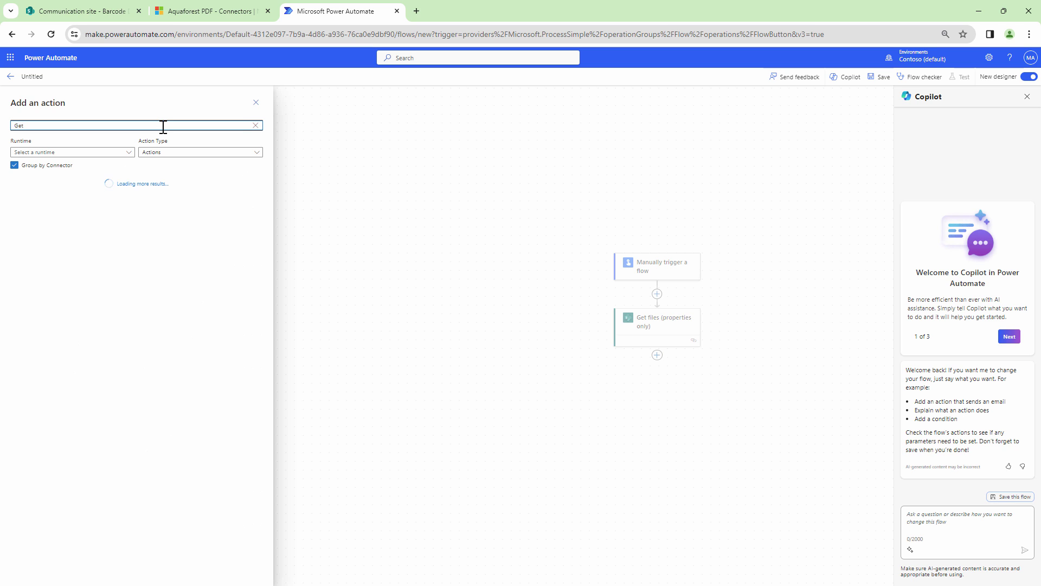
{"action": "type", "text": "et content"}
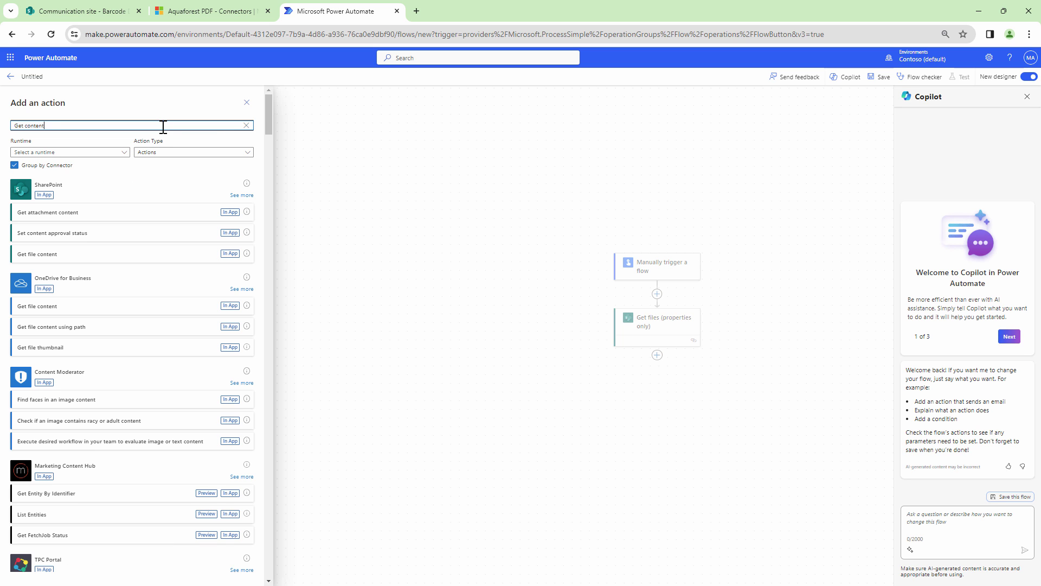
{"action": "left_click", "coordinate": [136, 261]}
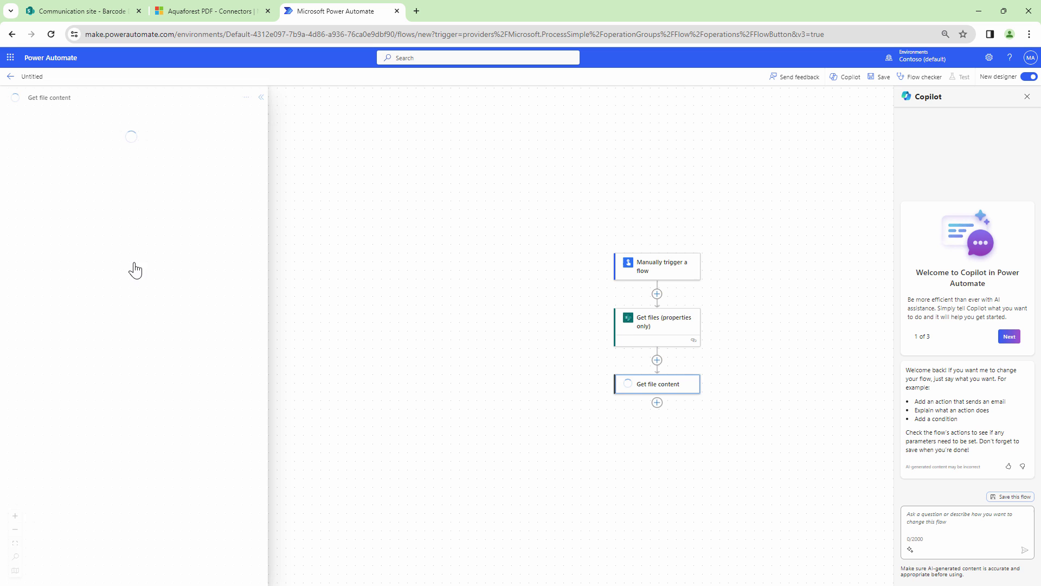
{"action": "left_click", "coordinate": [251, 157]}
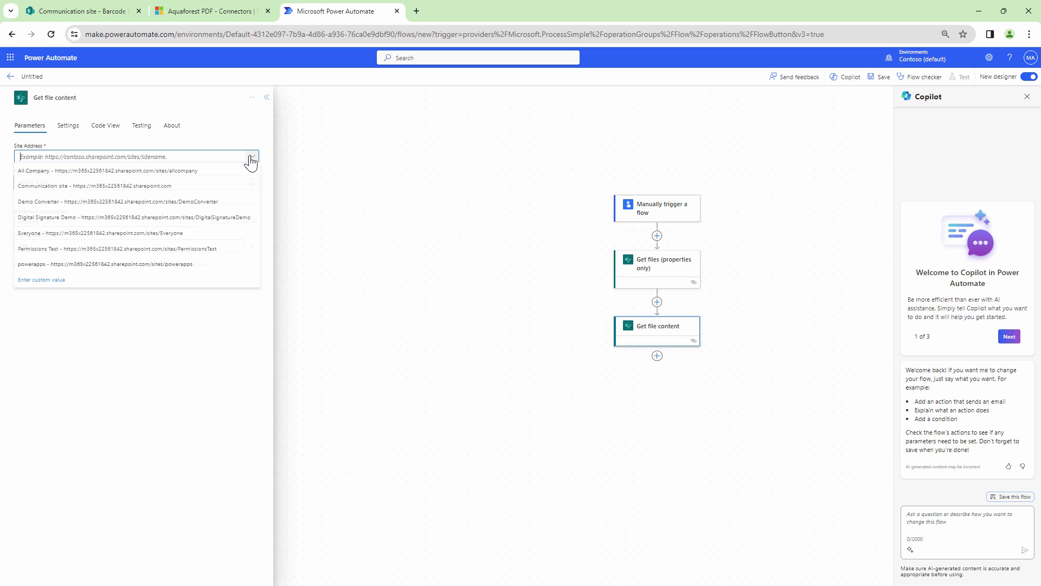
{"action": "left_click", "coordinate": [186, 187]}
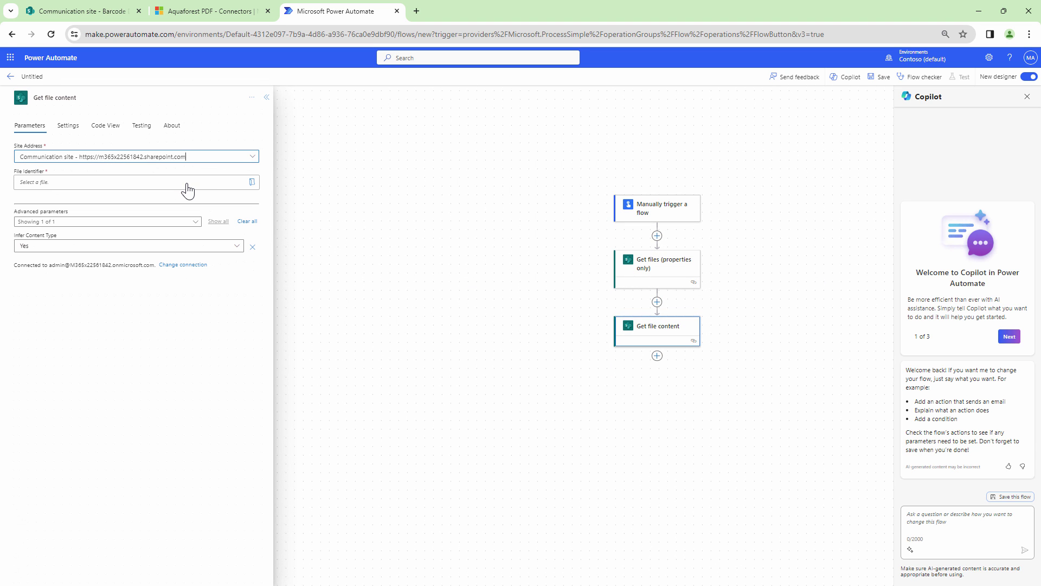
Step: Set File Identifier to the Identifier output from Get files
{"action": "left_click", "coordinate": [224, 185]}
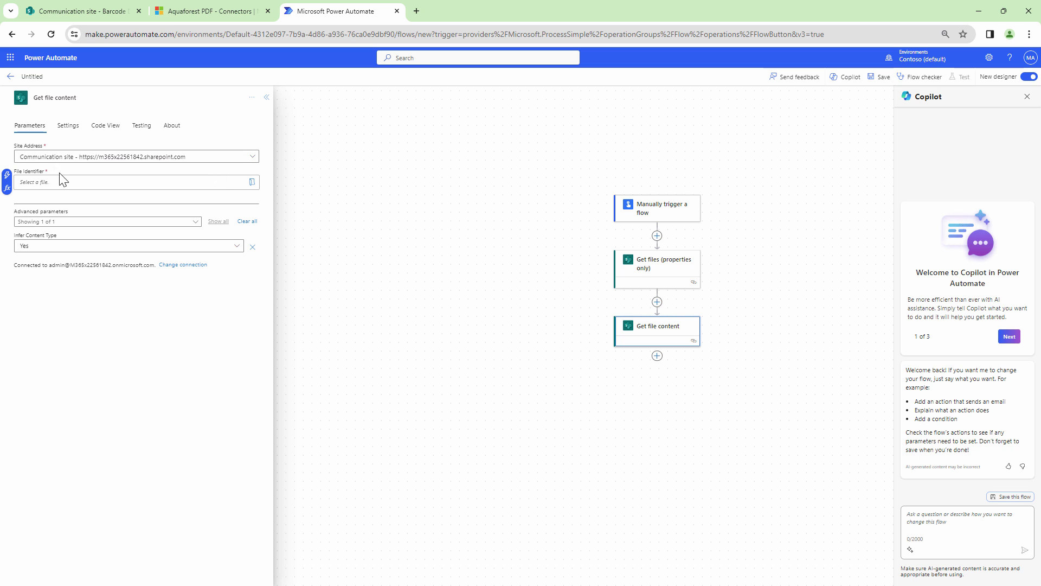
{"action": "left_click", "coordinate": [7, 188]}
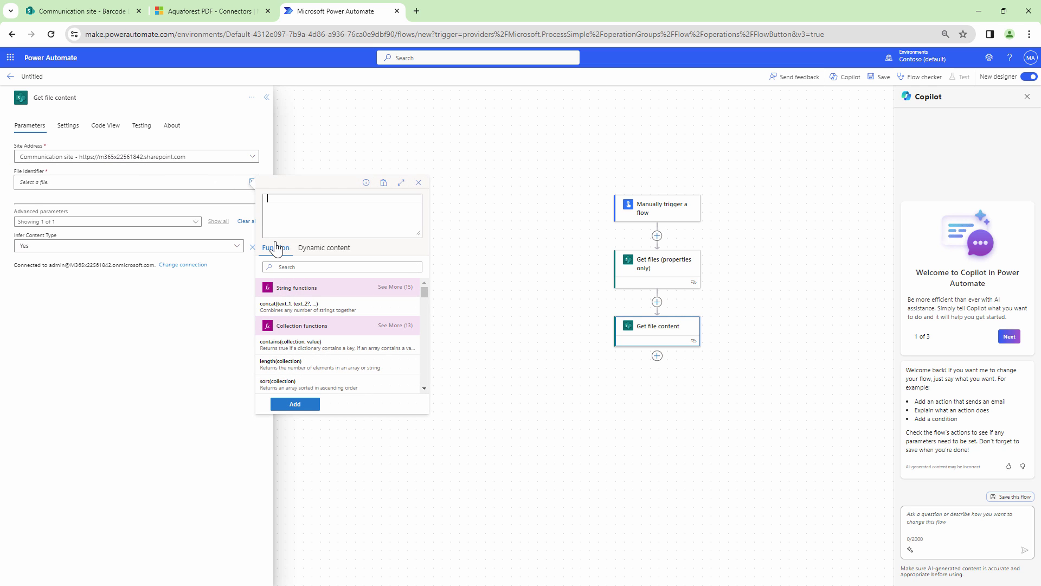
{"action": "left_click", "coordinate": [304, 248]}
{"action": "left_click", "coordinate": [324, 266]}
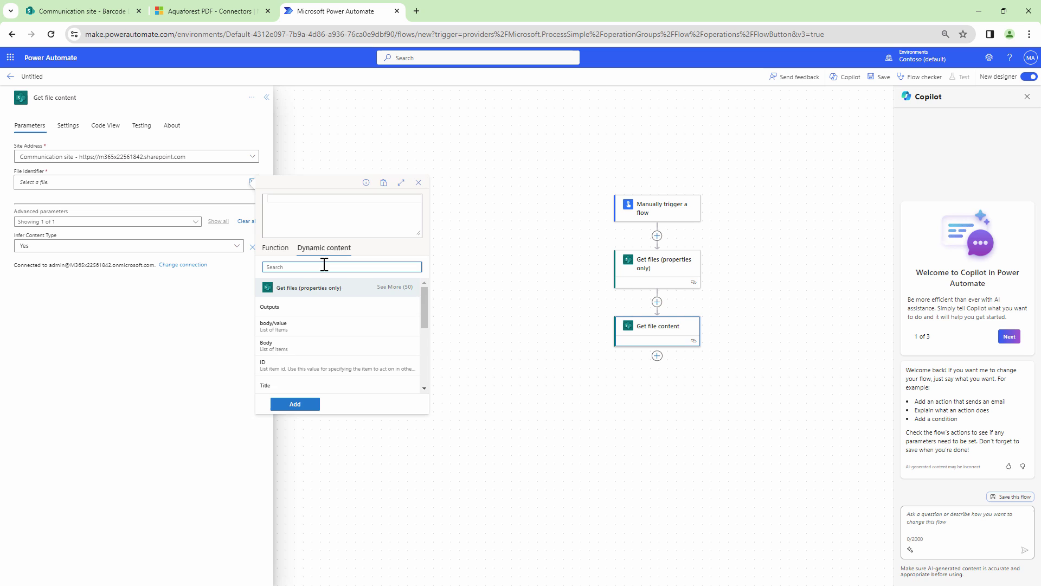
{"action": "type", "text": "iden"}
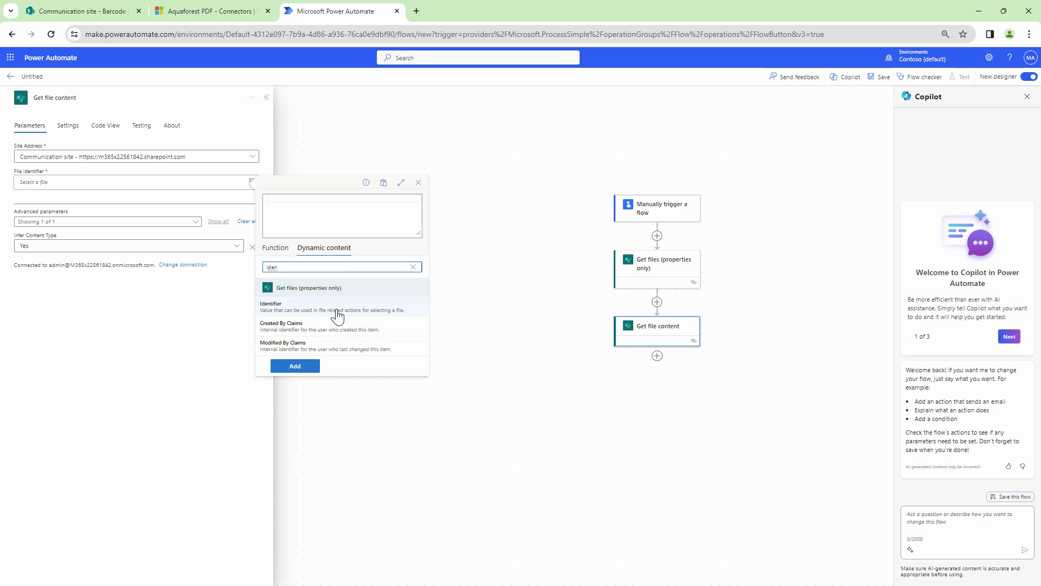
{"action": "left_click", "coordinate": [336, 308]}
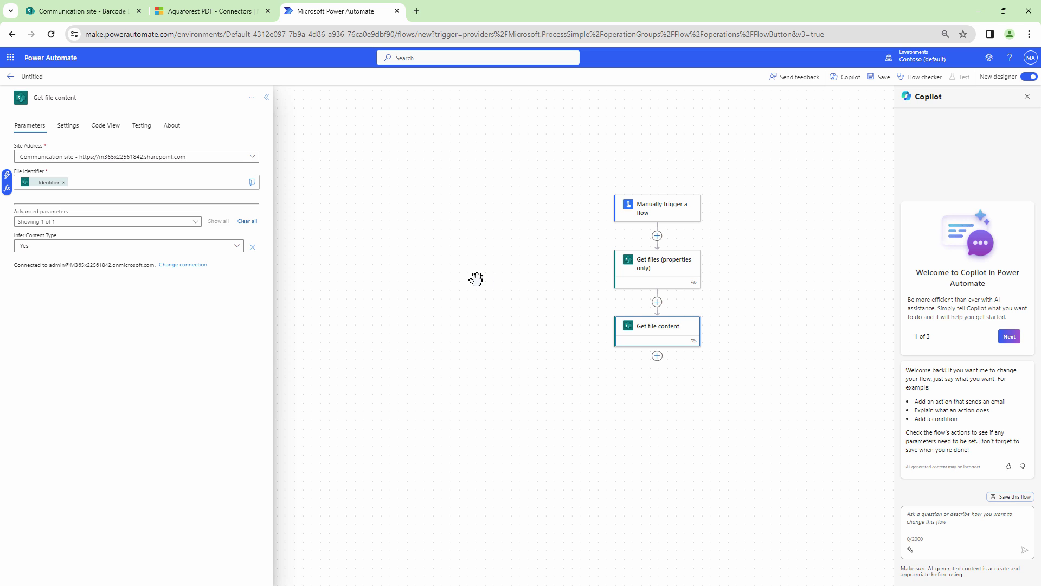
{"action": "left_click", "coordinate": [42, 76]}
Step: Rename the flow to 'Extract Barcode Demo' and save it
{"action": "key", "text": "ctrl+a"}
{"action": "type", "text": "Barcode"}
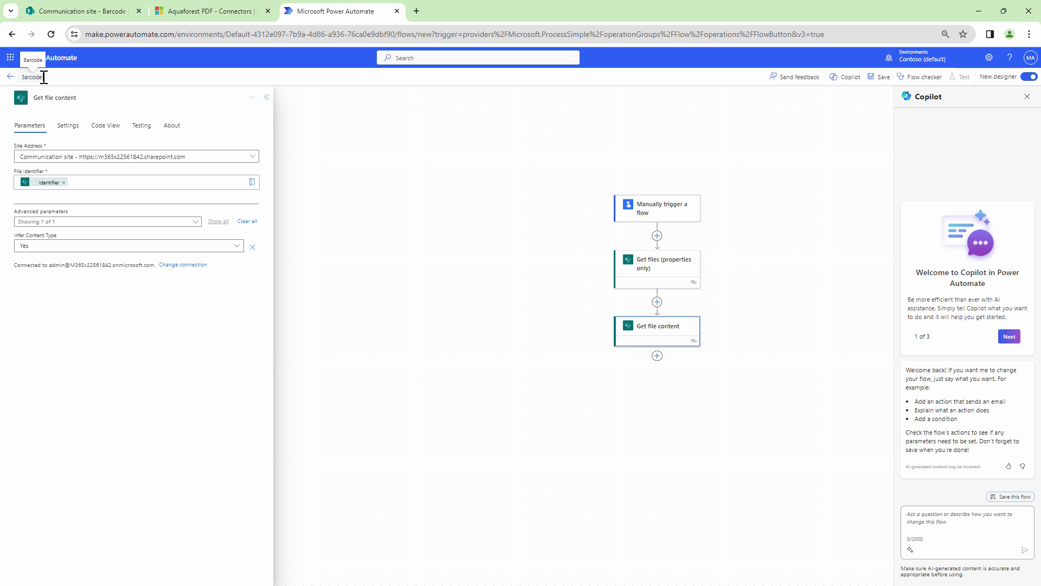
{"action": "key", "text": "BackSpace"}
{"action": "key", "text": "BackSpace"}
{"action": "key", "text": "BackSpace"}
{"action": "key", "text": "BackSpace"}
{"action": "key", "text": "BackSpace"}
{"action": "key", "text": "BackSpace"}
{"action": "key", "text": "BackSpace"}
{"action": "type", "text": "Te"}
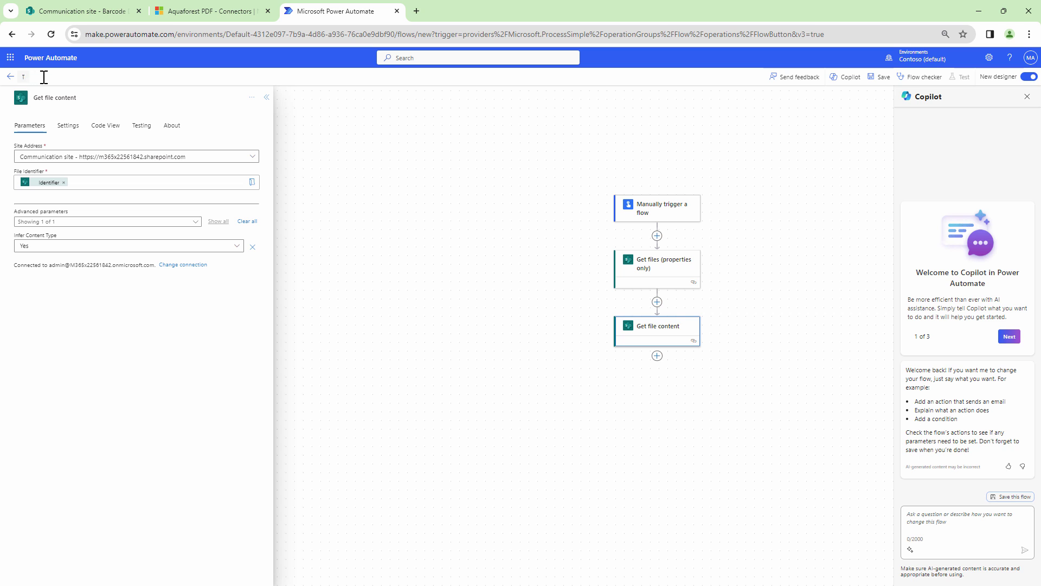
{"action": "key", "text": "BackSpace"}
{"action": "type", "text": "Extract Barcode Demo"}
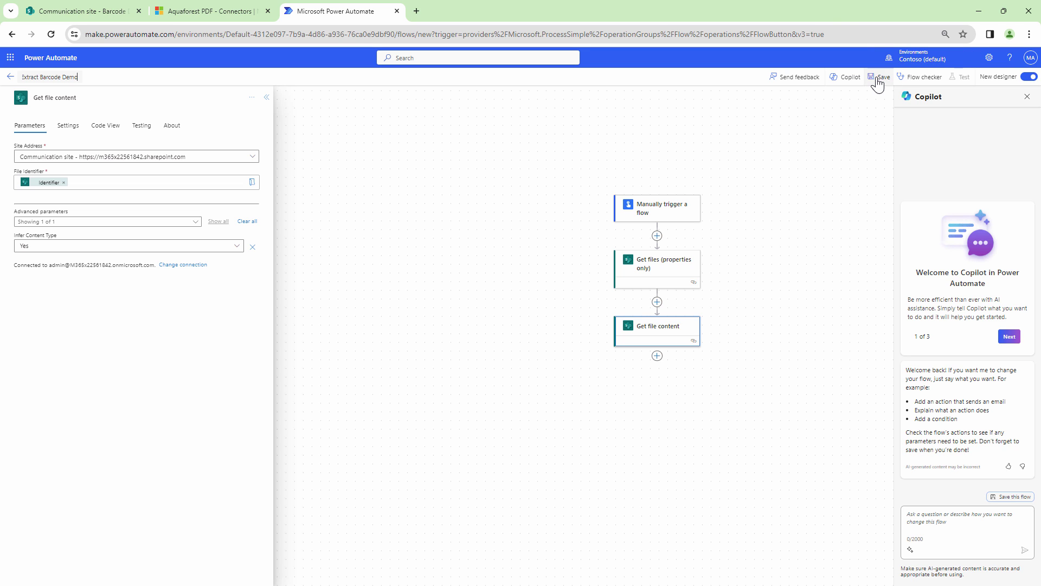
{"action": "left_click", "coordinate": [877, 79]}
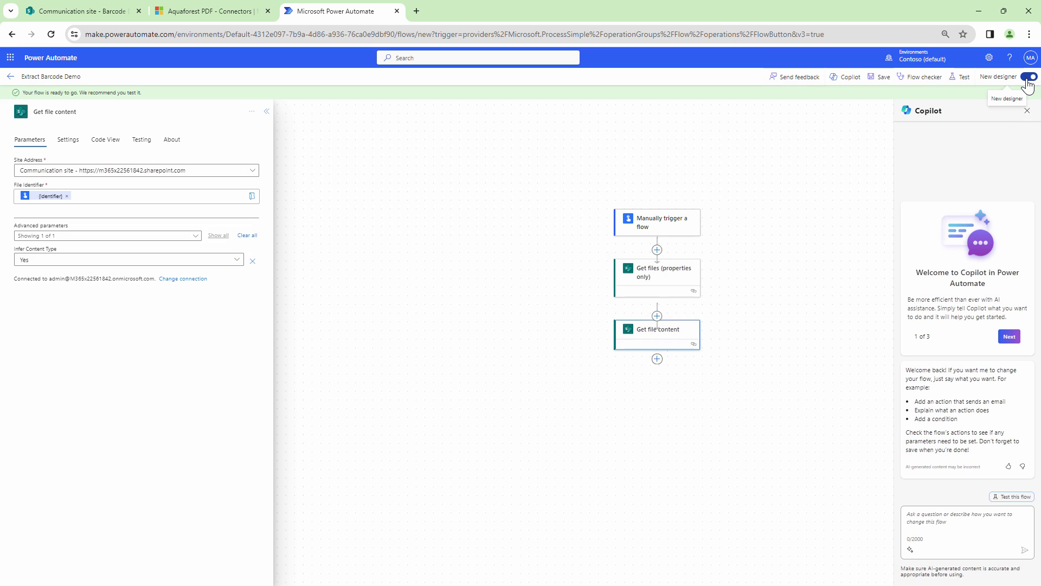
Step: Switch to the classic designer, clear File Identifier, and delete the Get file content step
{"action": "left_click", "coordinate": [1027, 79]}
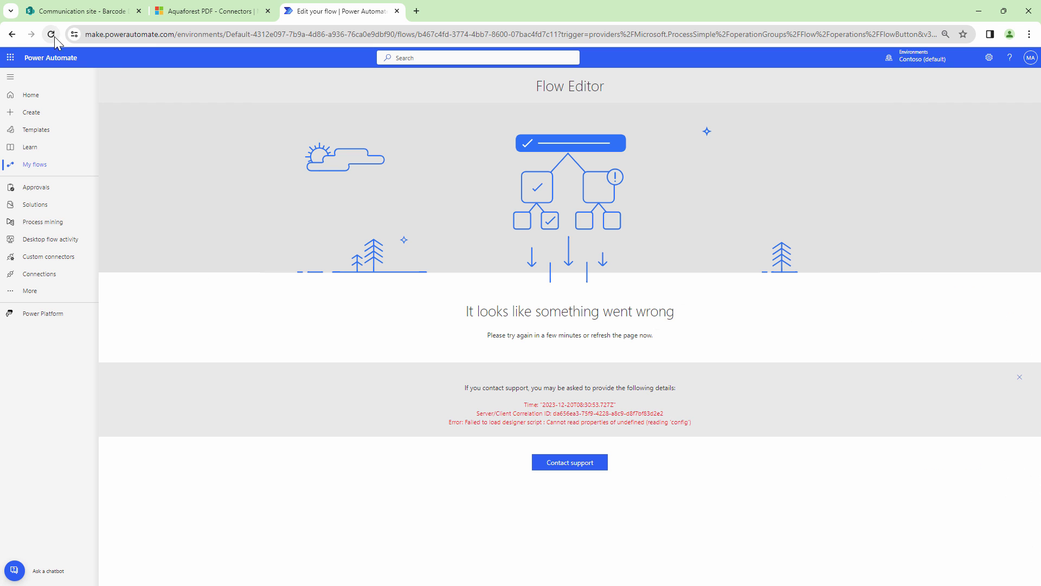
{"action": "left_click", "coordinate": [51, 34]}
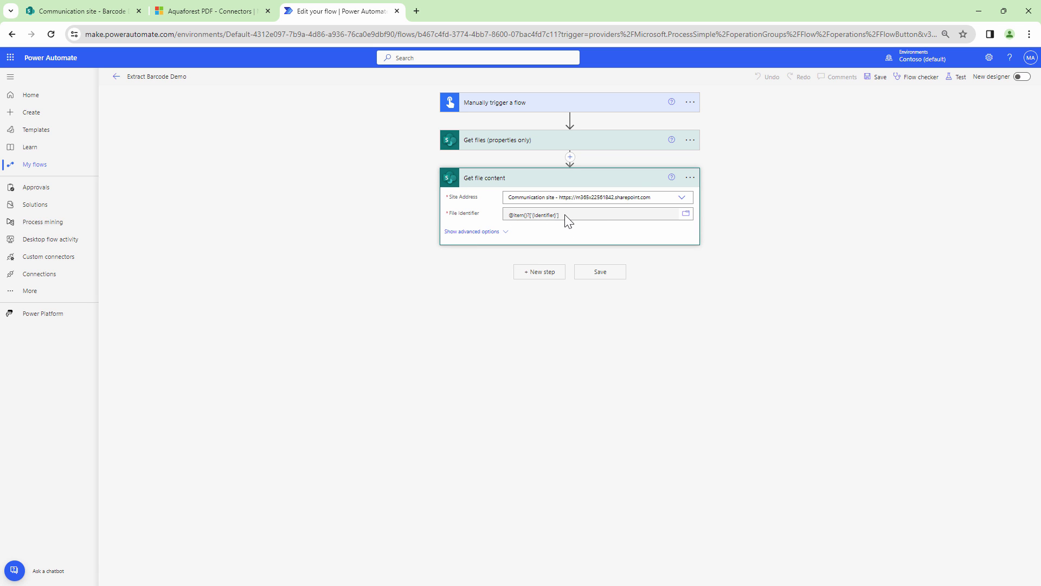
{"action": "triple_click", "coordinate": [567, 217]}
{"action": "key", "text": "BackSpace"}
{"action": "left_click", "coordinate": [690, 178]}
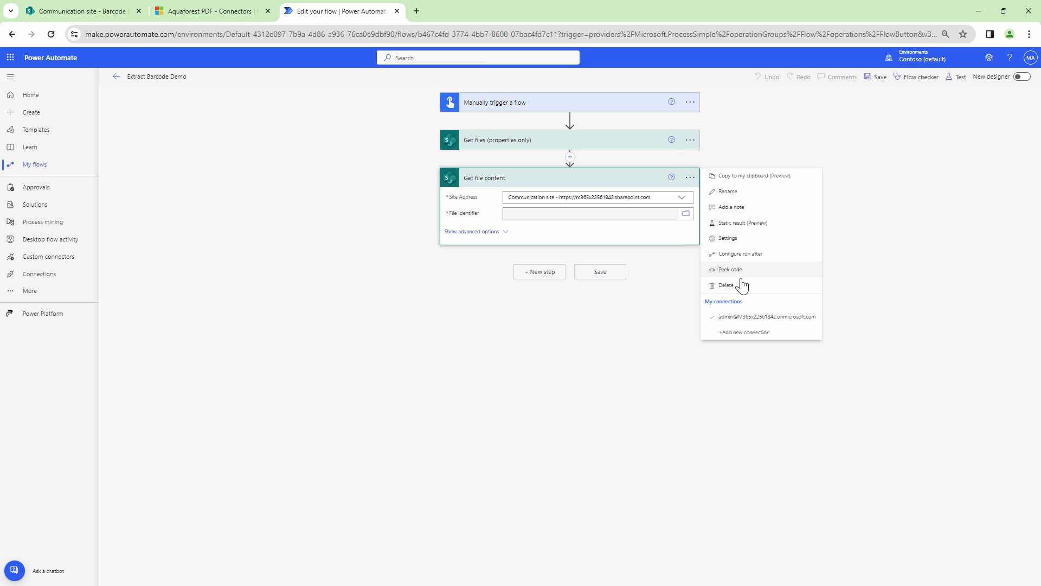
{"action": "left_click", "coordinate": [726, 285]}
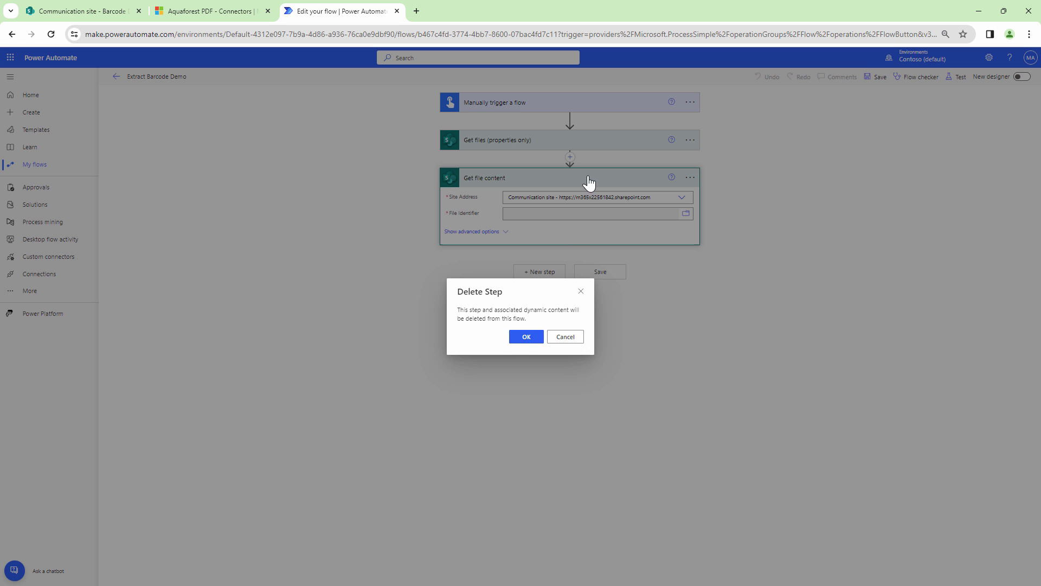
{"action": "left_click", "coordinate": [525, 337]}
Step: Re-add SharePoint Get file content on Communication site, using the Identifier value
{"action": "left_click", "coordinate": [540, 179]}
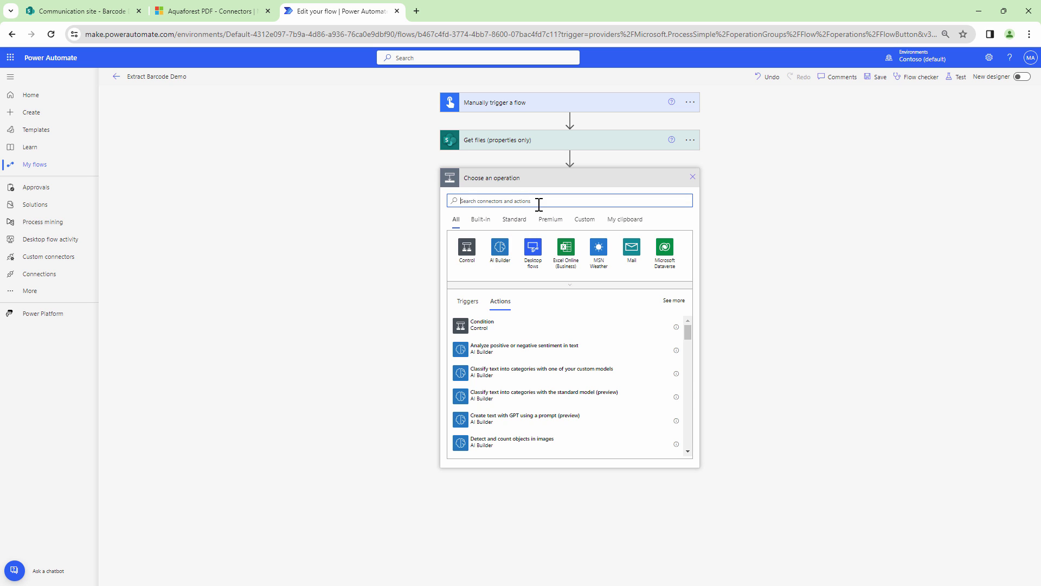
{"action": "left_click", "coordinate": [539, 205]}
{"action": "type", "text": "s"}
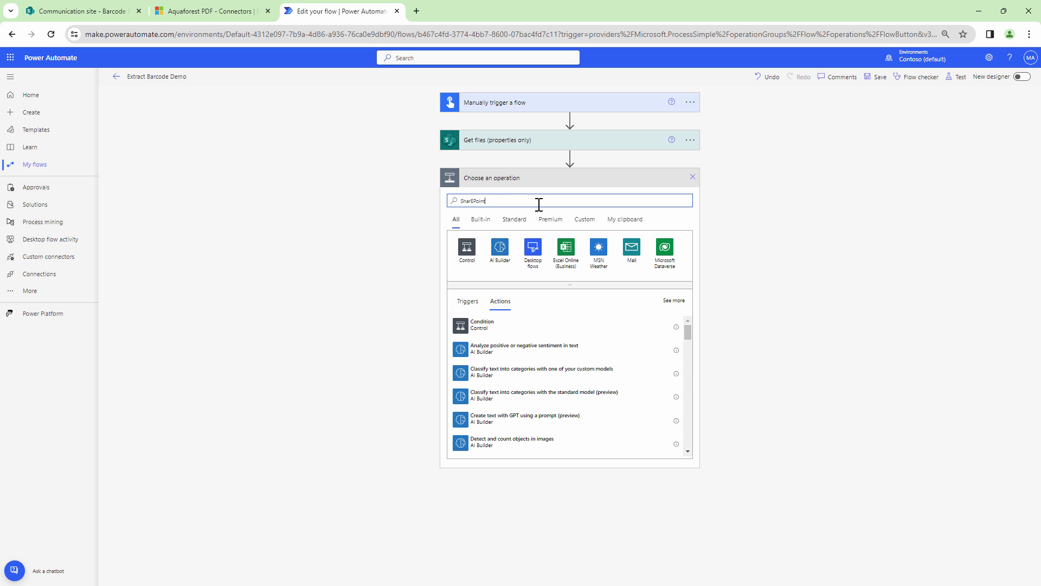
{"action": "type", "text": "harEPoint"}
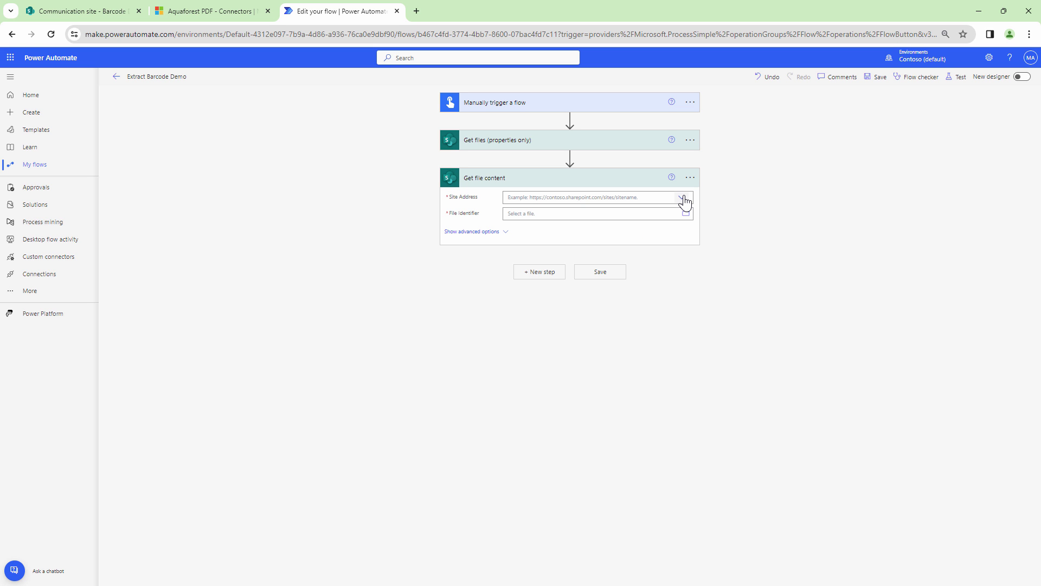
{"action": "left_click", "coordinate": [681, 197]}
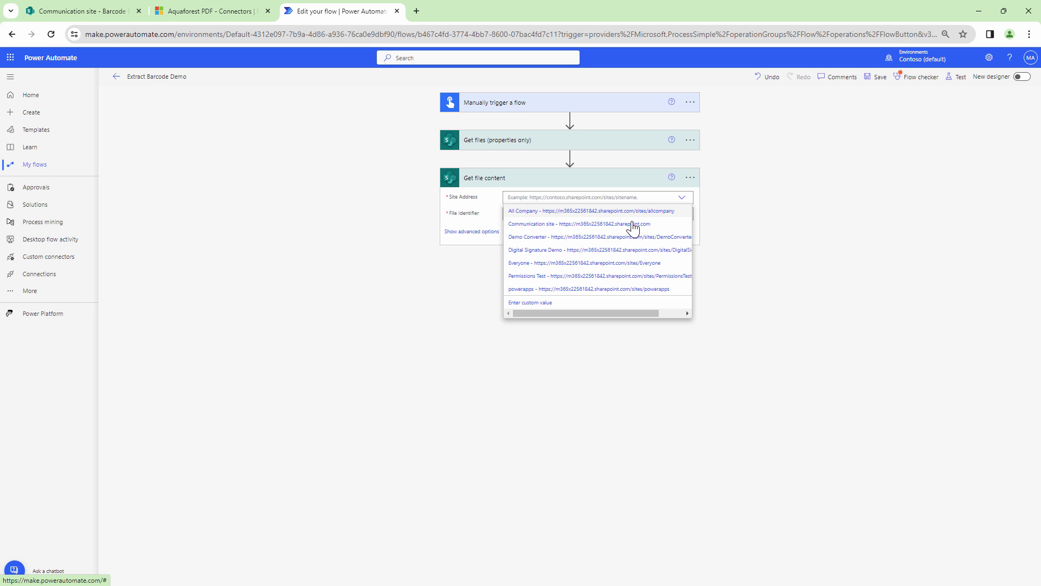
{"action": "left_click", "coordinate": [592, 223]}
{"action": "left_click", "coordinate": [624, 214]}
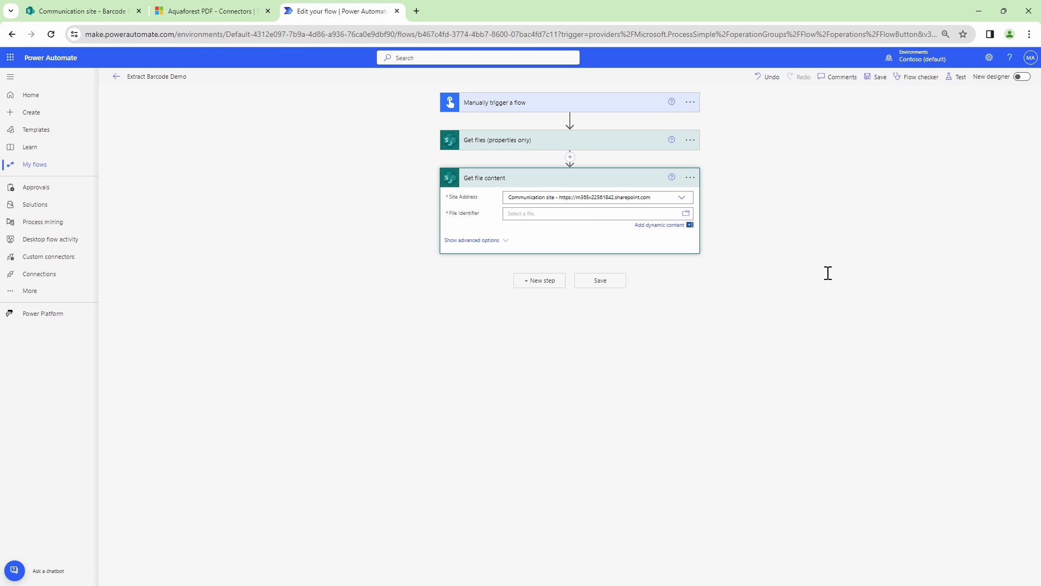
{"action": "type", "text": "idem"}
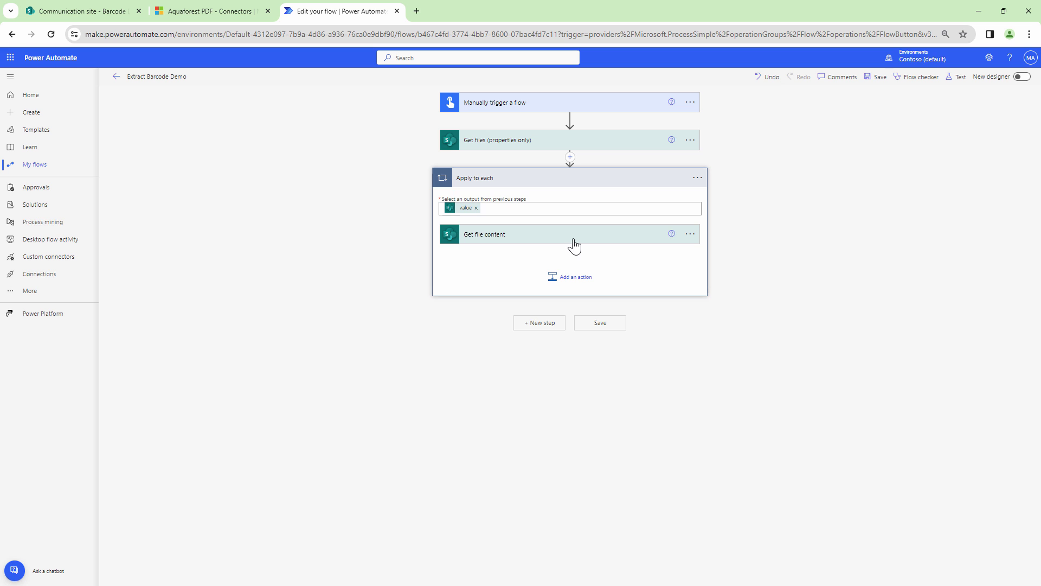
Step: Add the Aquaforest PDF Get barcode value action inside the loop
{"action": "left_click", "coordinate": [581, 281]}
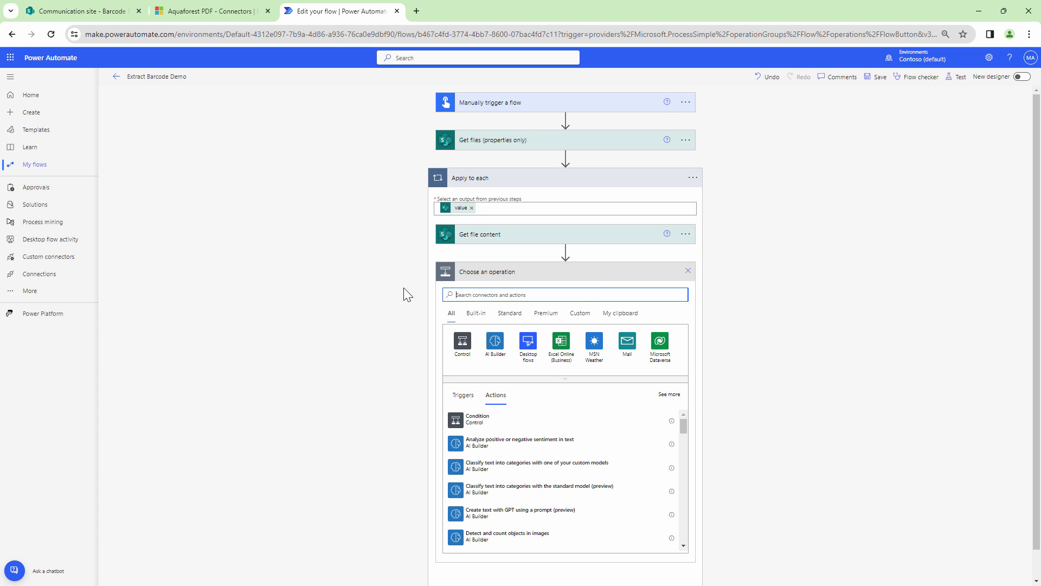
{"action": "type", "text": "Aqu"}
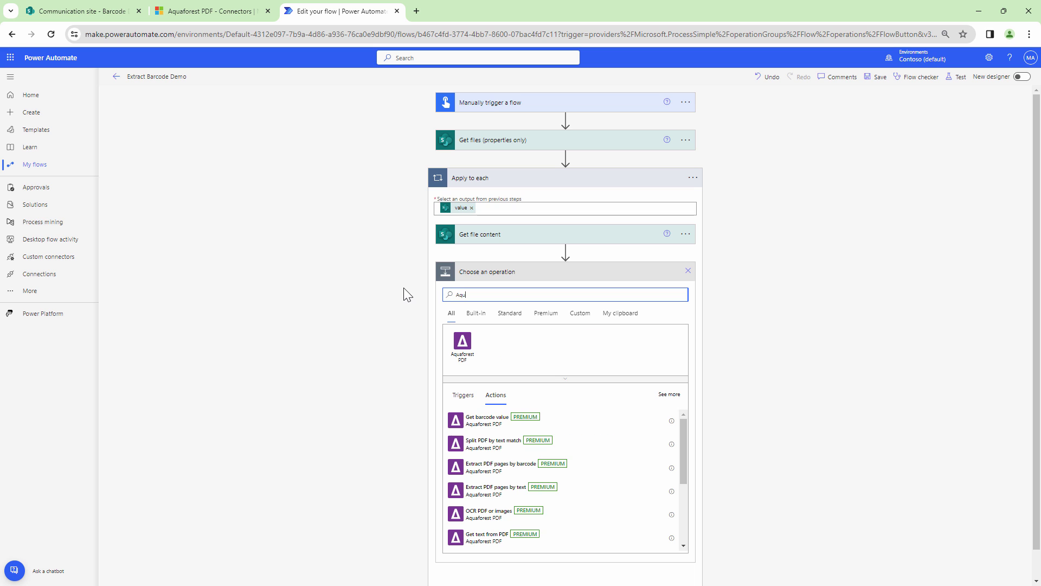
{"action": "left_click", "coordinate": [462, 342]}
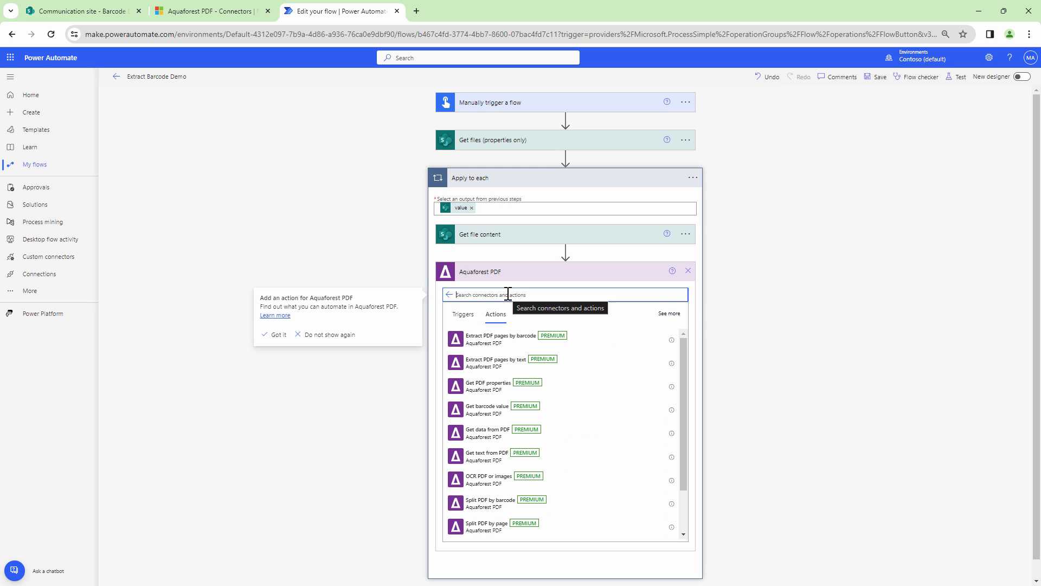
{"action": "type", "text": "bar"}
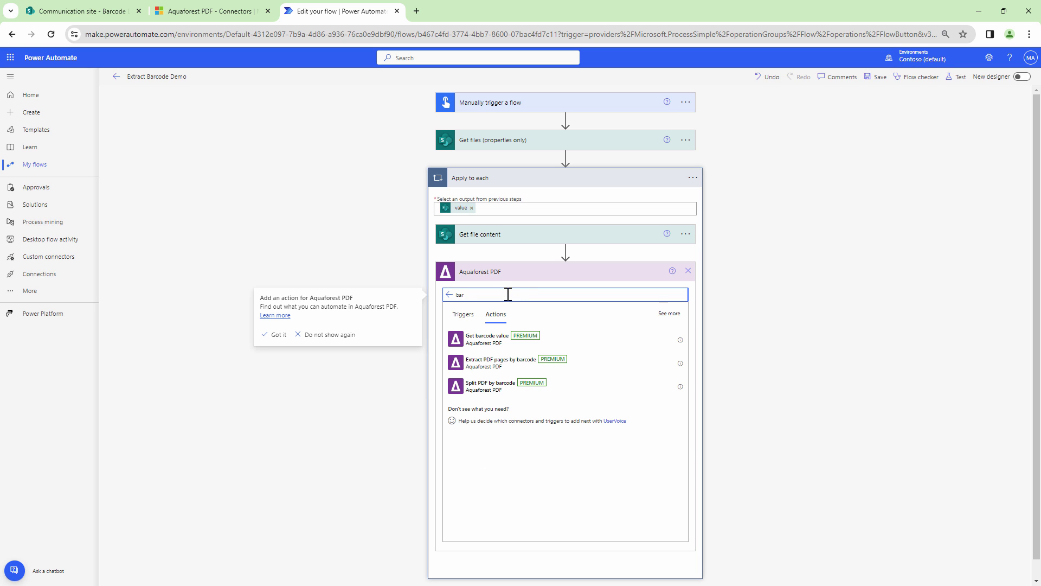
{"action": "left_click", "coordinate": [495, 338]}
Step: Feed Get barcode value the File Content and the File name with extension
{"action": "left_click", "coordinate": [580, 302]}
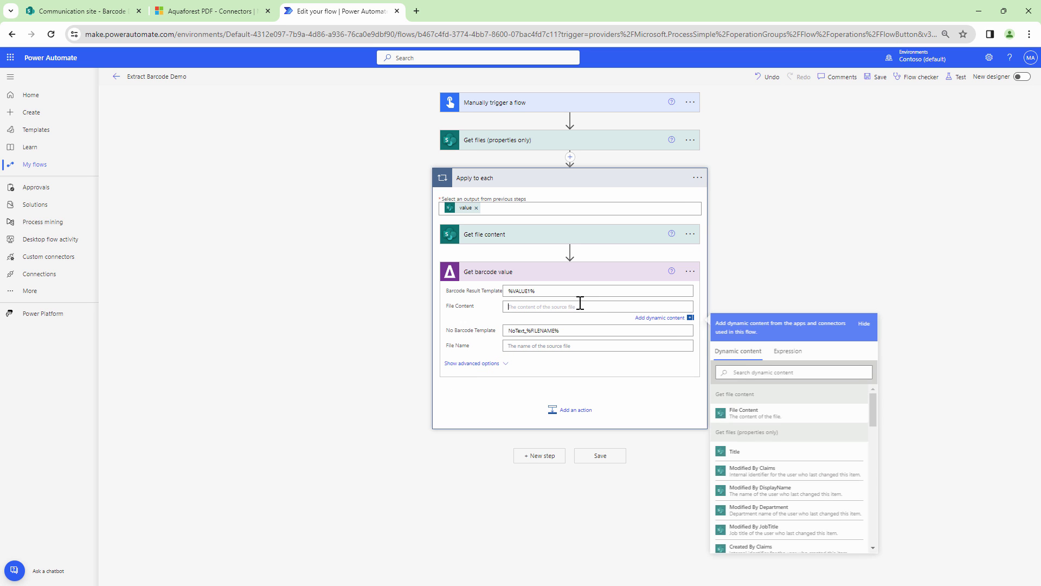
{"action": "left_click", "coordinate": [827, 415]}
{"action": "left_click", "coordinate": [571, 348]}
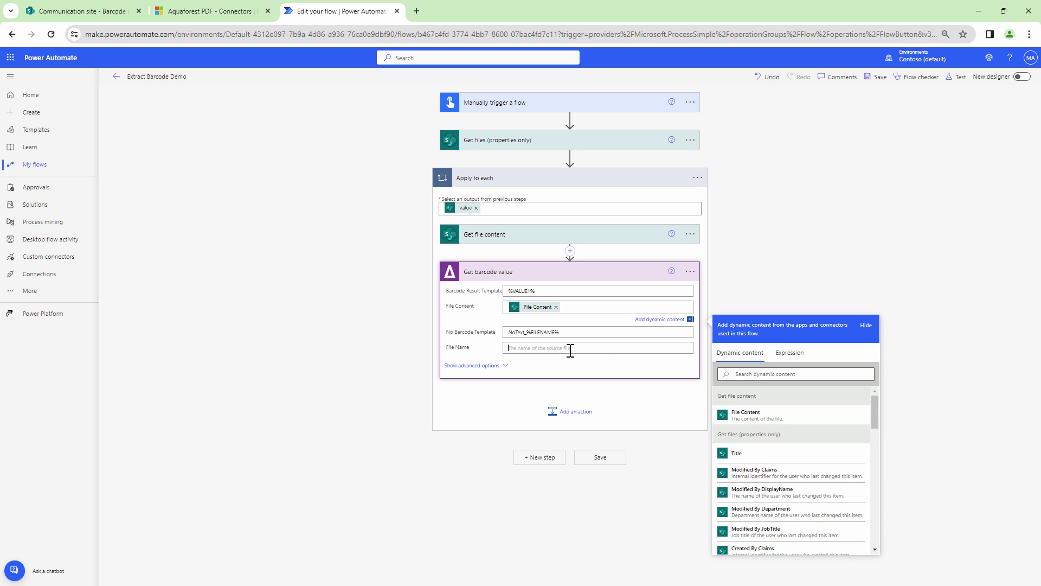
{"action": "left_click", "coordinate": [832, 404]}
{"action": "type", "text": "f"}
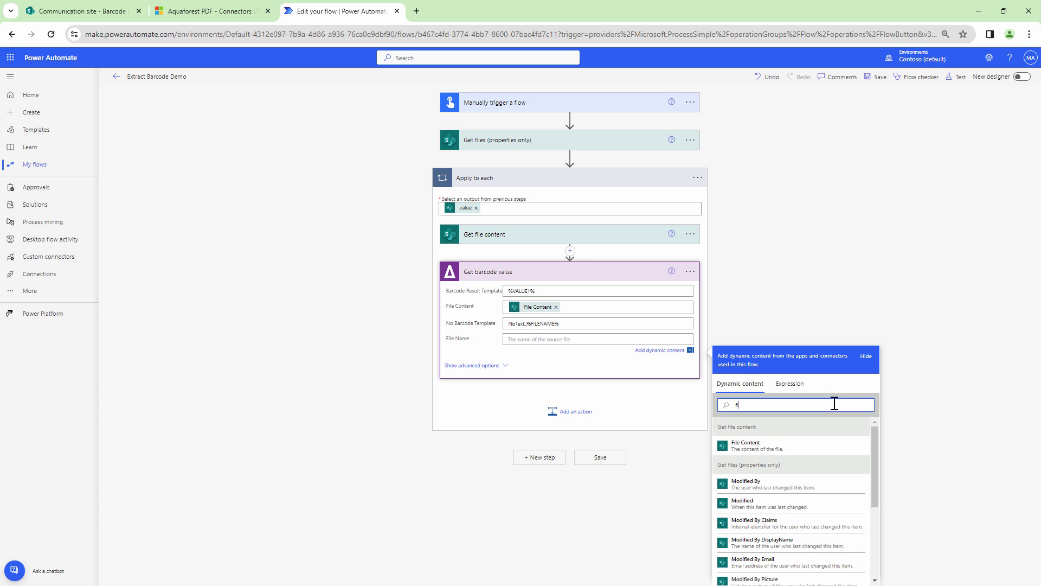
{"action": "type", "text": "ile"}
{"action": "left_click", "coordinate": [848, 504]}
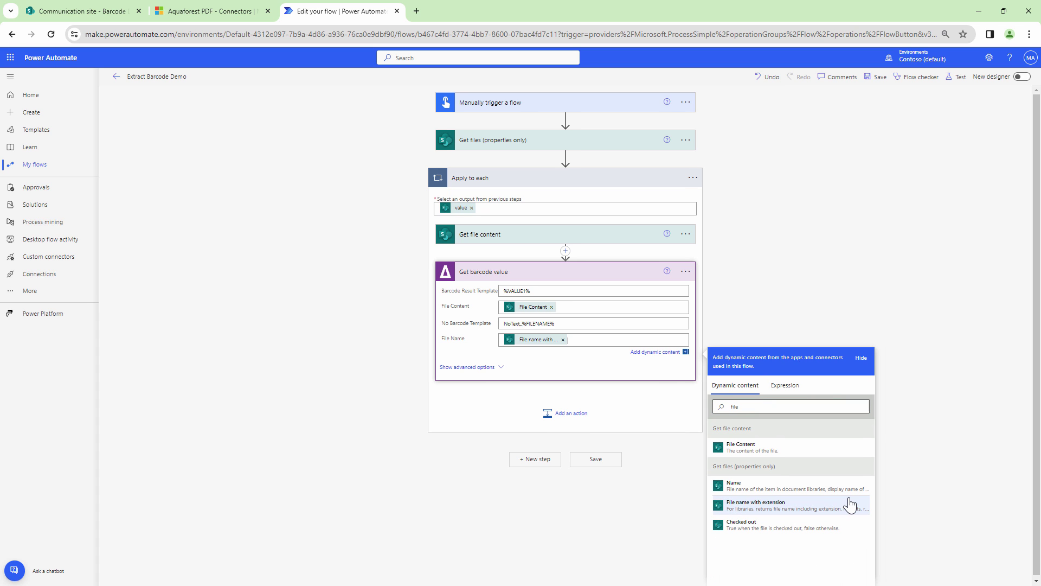
{"action": "left_click", "coordinate": [584, 426]}
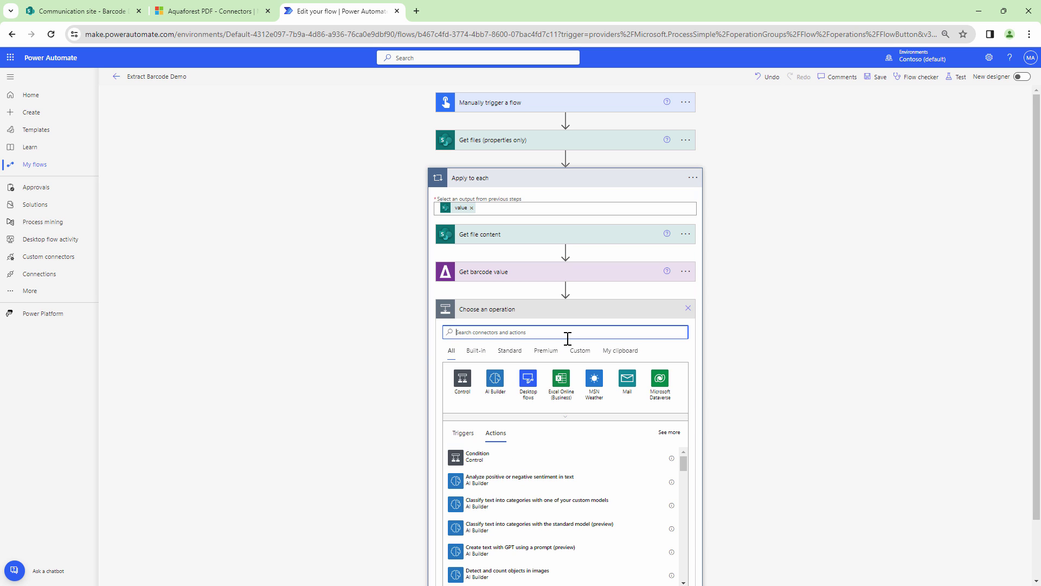
Step: Remove a mistakenly added SharePoint Create sharing link step from the loop
{"action": "type", "text": "create"}
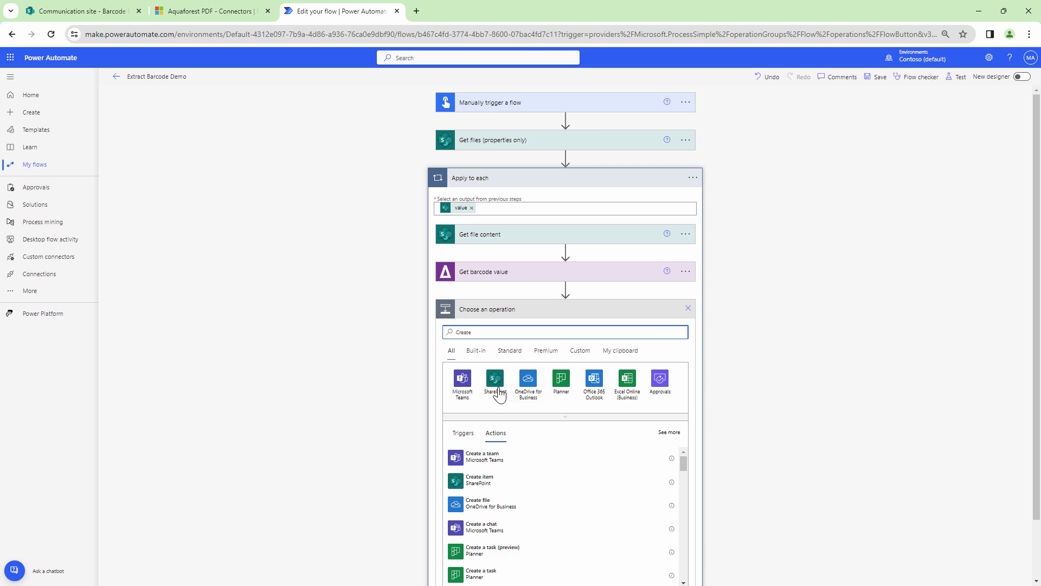
{"action": "left_click", "coordinate": [498, 392]}
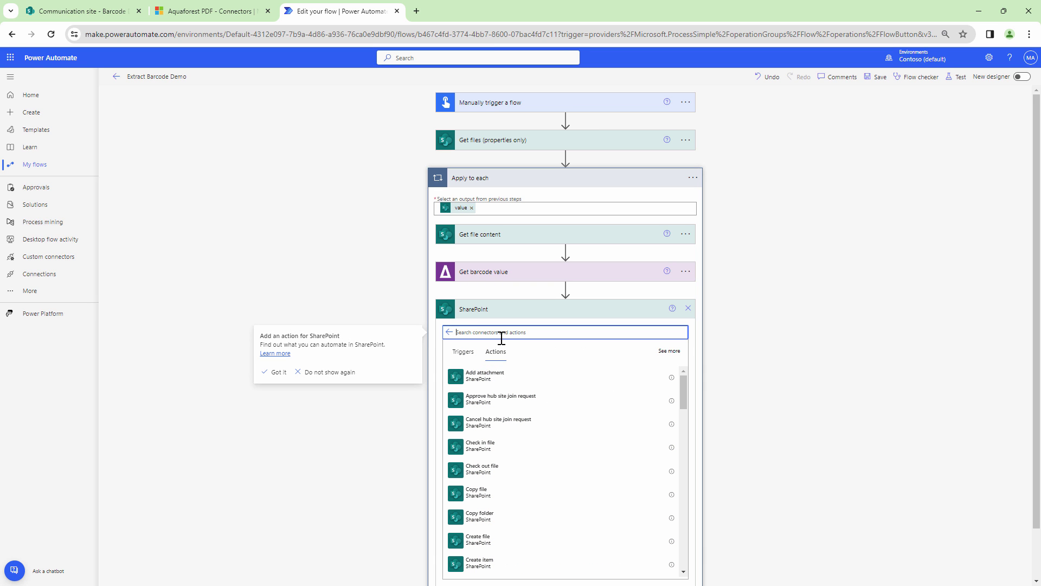
{"action": "type", "text": "create"}
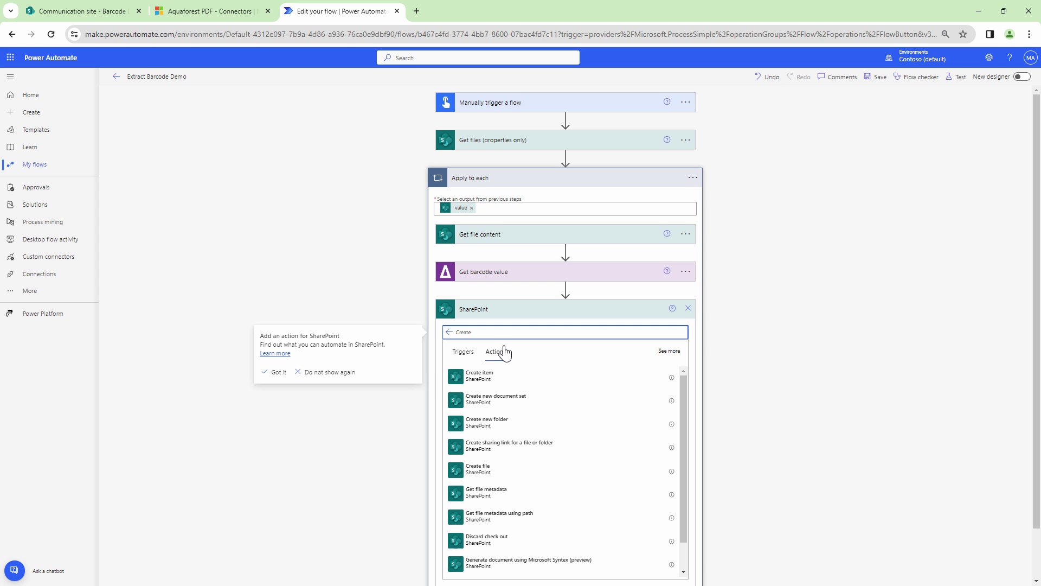
{"action": "left_click", "coordinate": [521, 449]}
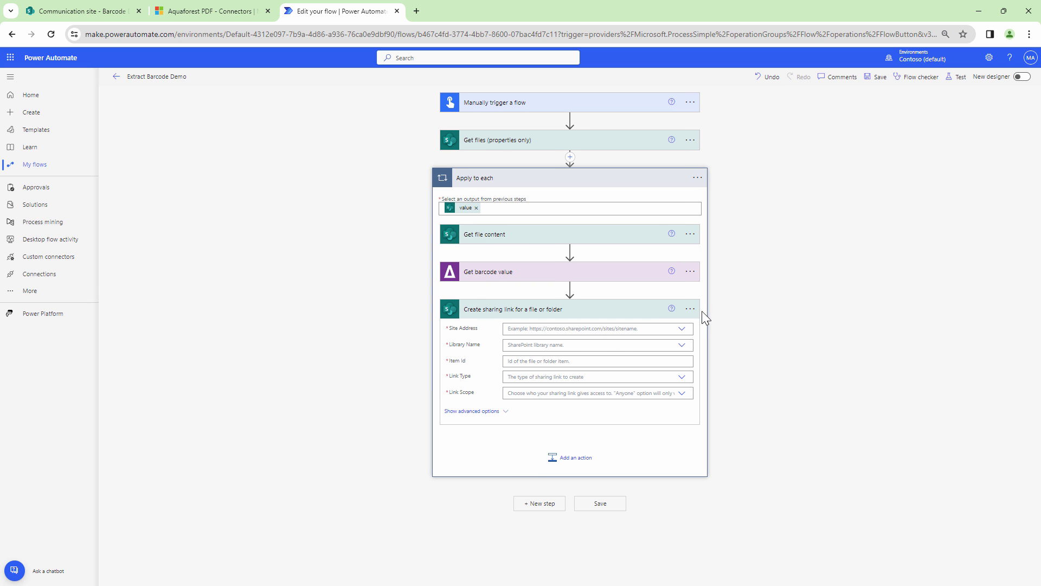
{"action": "left_click", "coordinate": [690, 309]}
{"action": "left_click", "coordinate": [725, 419]}
{"action": "left_click", "coordinate": [528, 337]}
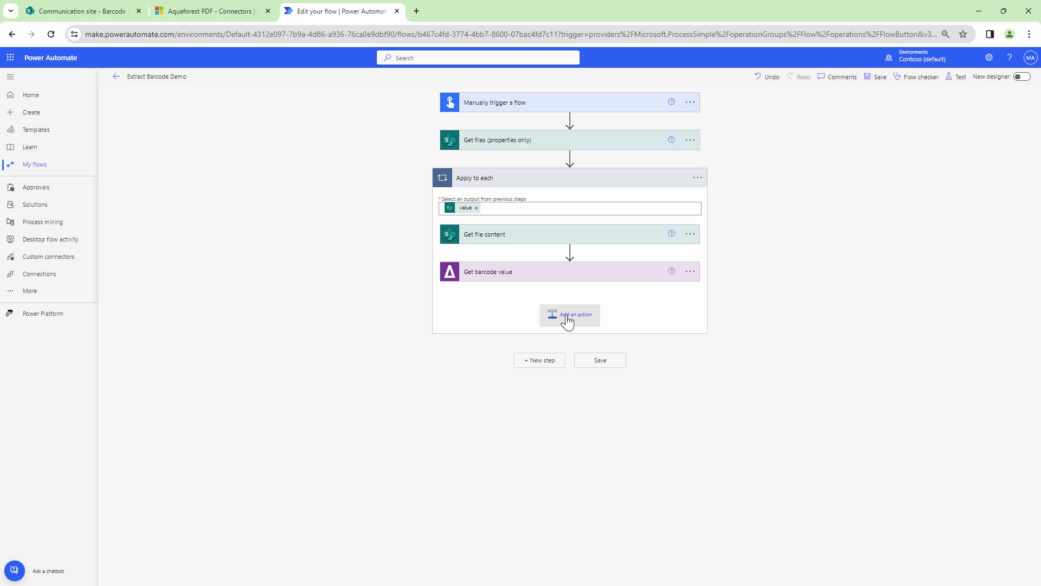
Step: Add a SharePoint Create file step on Communication site targeting /Barcode Destination folder
{"action": "left_click", "coordinate": [567, 320]}
{"action": "type", "text": "Cre"}
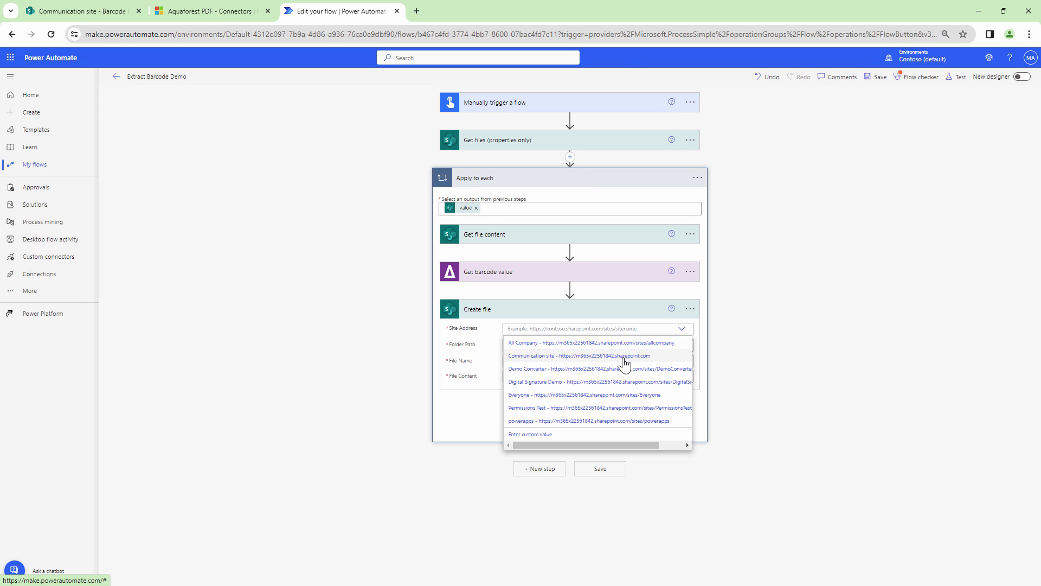
{"action": "left_click", "coordinate": [624, 363]}
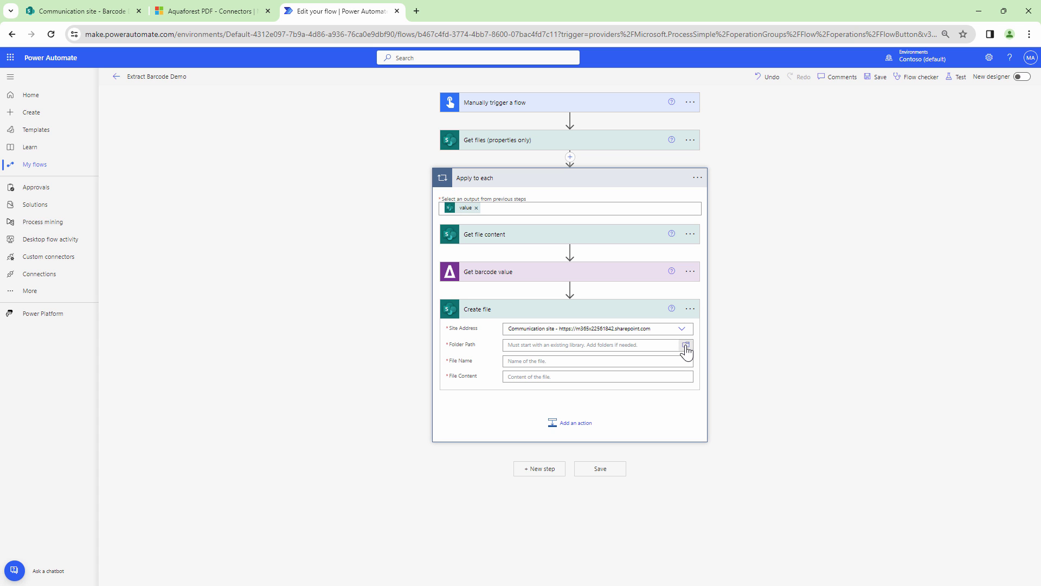
{"action": "left_click", "coordinate": [686, 345]}
{"action": "scroll", "coordinate": [814, 472], "scroll_direction": "down", "scroll_amount": 5}
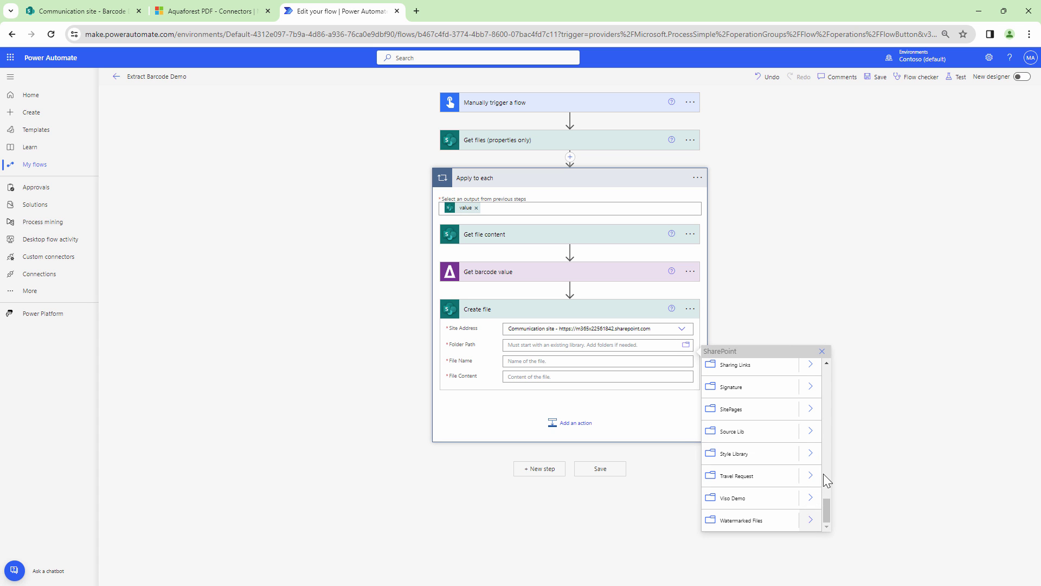
{"action": "left_click_drag", "start_coordinate": [830, 523], "coordinate": [828, 380]}
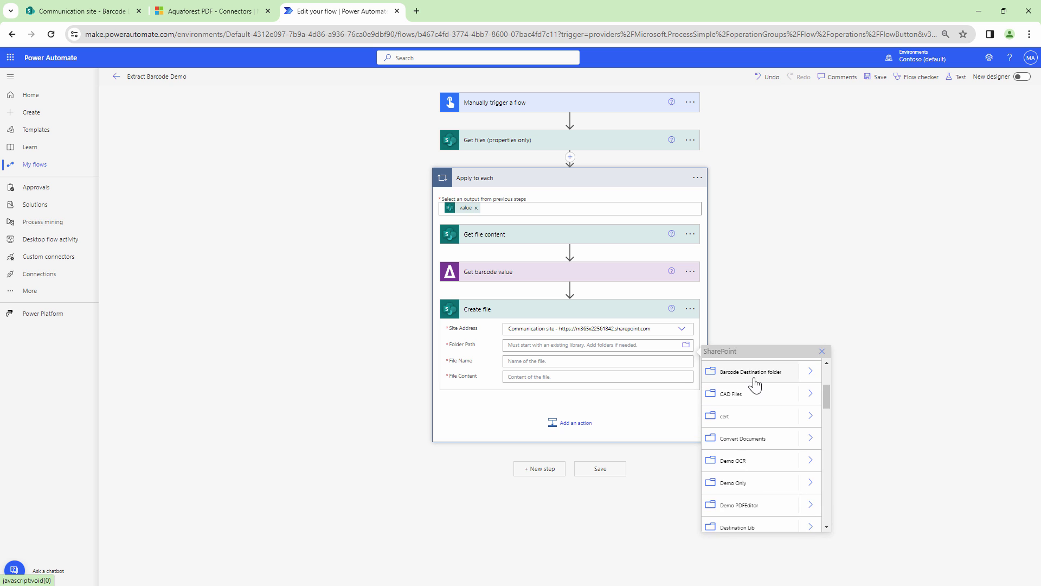
{"action": "left_click", "coordinate": [743, 364]}
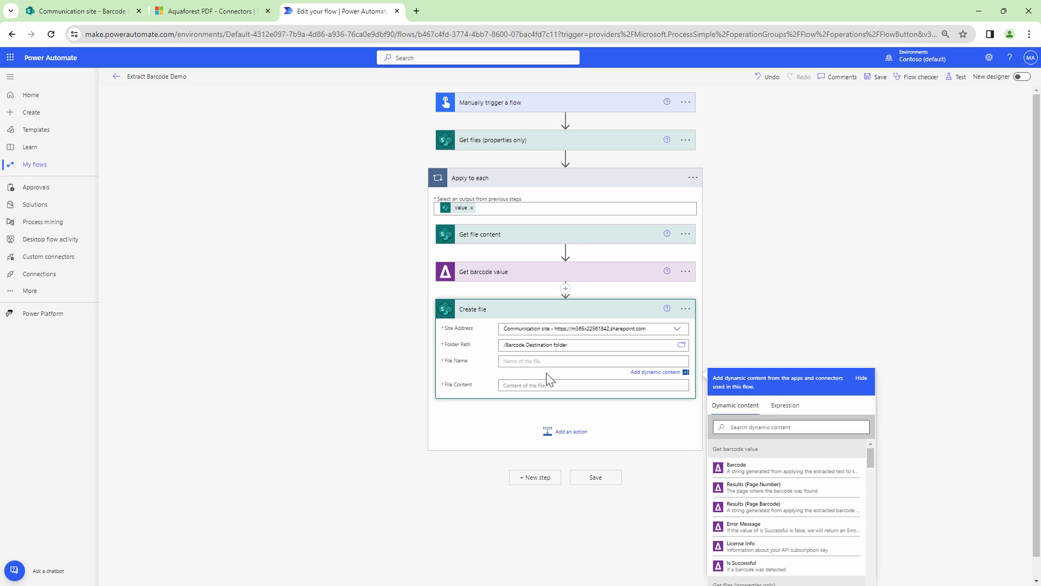
{"action": "left_click", "coordinate": [776, 318]}
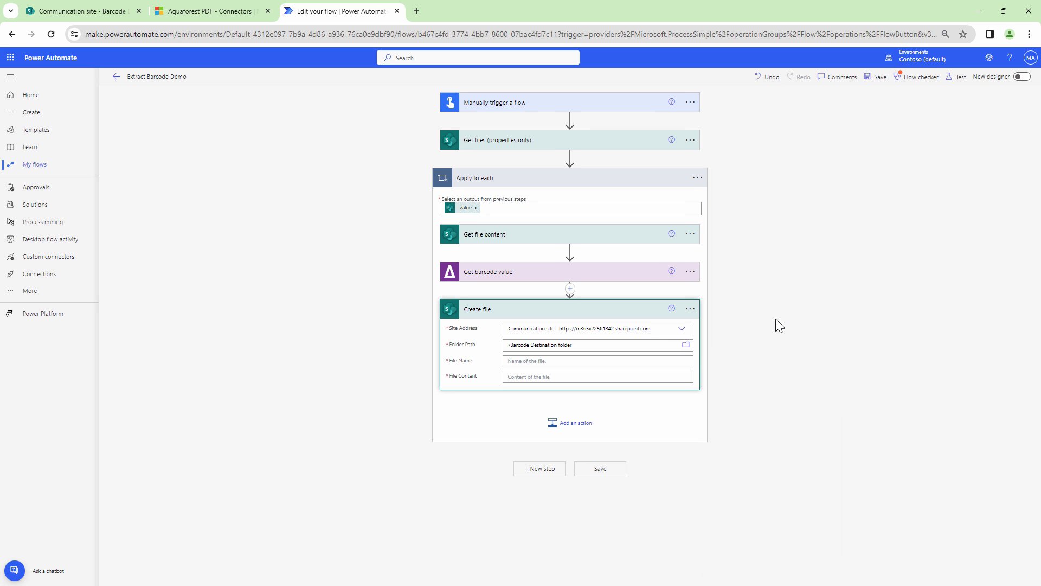
Step: Name the new file Barcode plus '.pdf', use the source file content, and save
{"action": "left_click", "coordinate": [584, 362]}
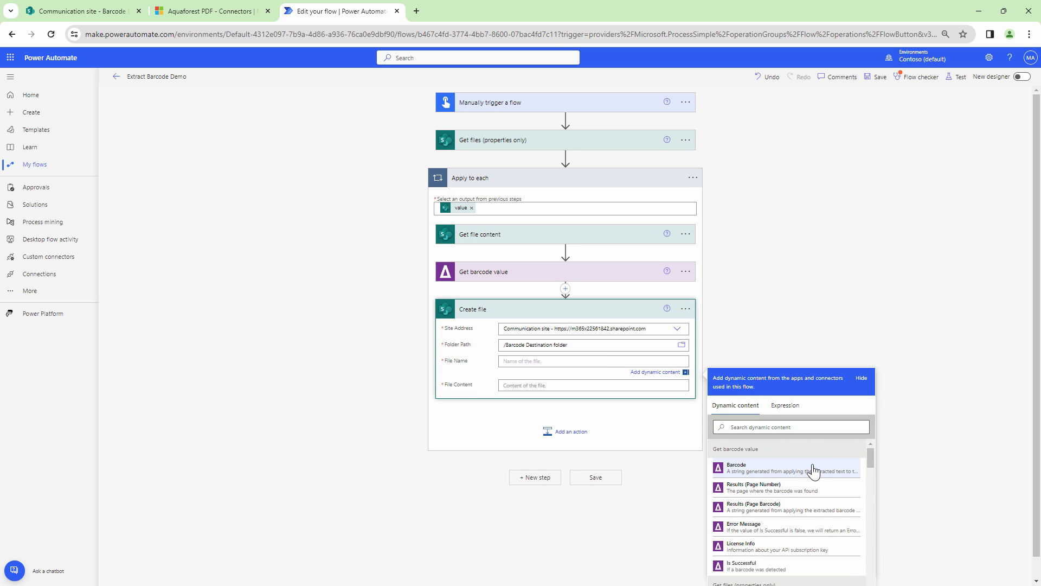
{"action": "left_click", "coordinate": [761, 470]}
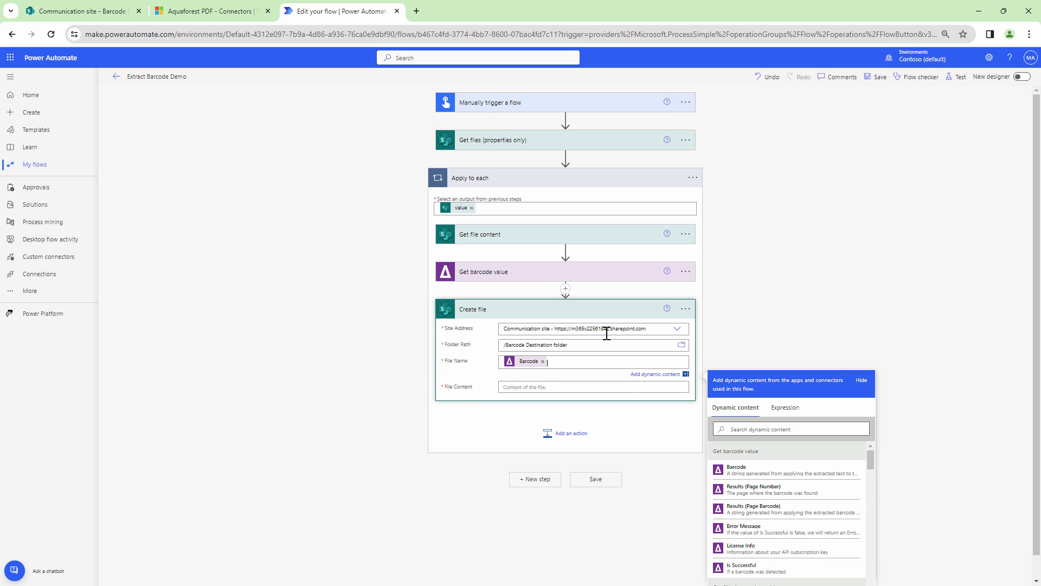
{"action": "type", "text": ".pdf"}
{"action": "left_click", "coordinate": [617, 387]}
{"action": "scroll", "coordinate": [799, 525], "scroll_direction": "down", "scroll_amount": 5}
{"action": "left_click", "coordinate": [777, 411]}
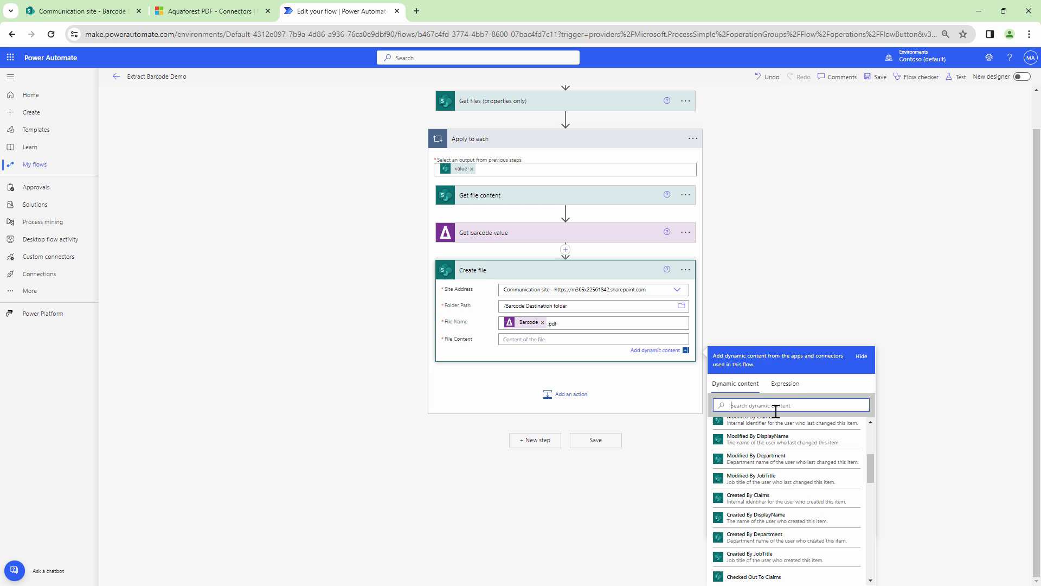
{"action": "type", "text": "file"}
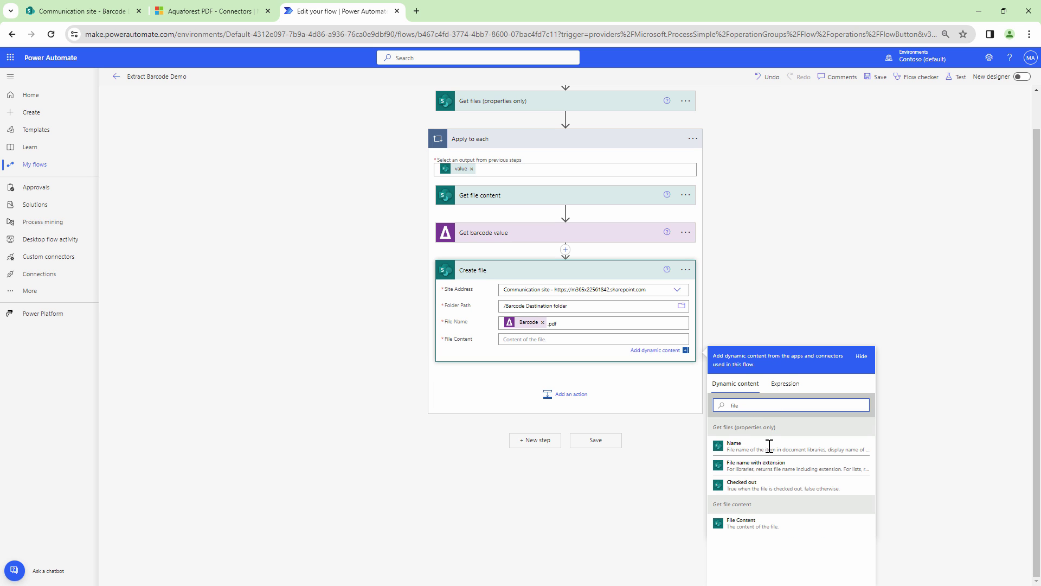
{"action": "left_click", "coordinate": [781, 522]}
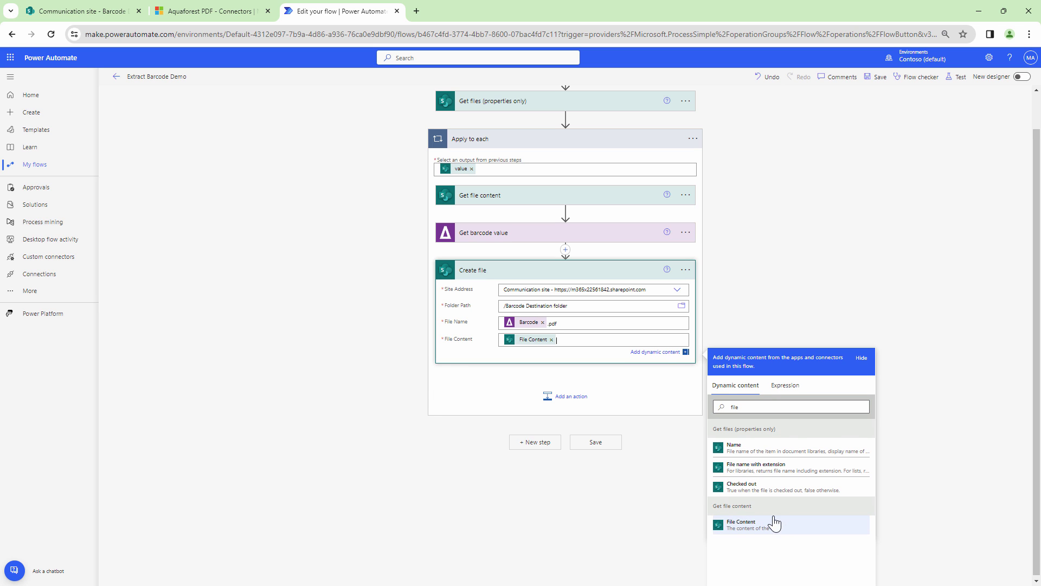
{"action": "left_click", "coordinate": [870, 80]}
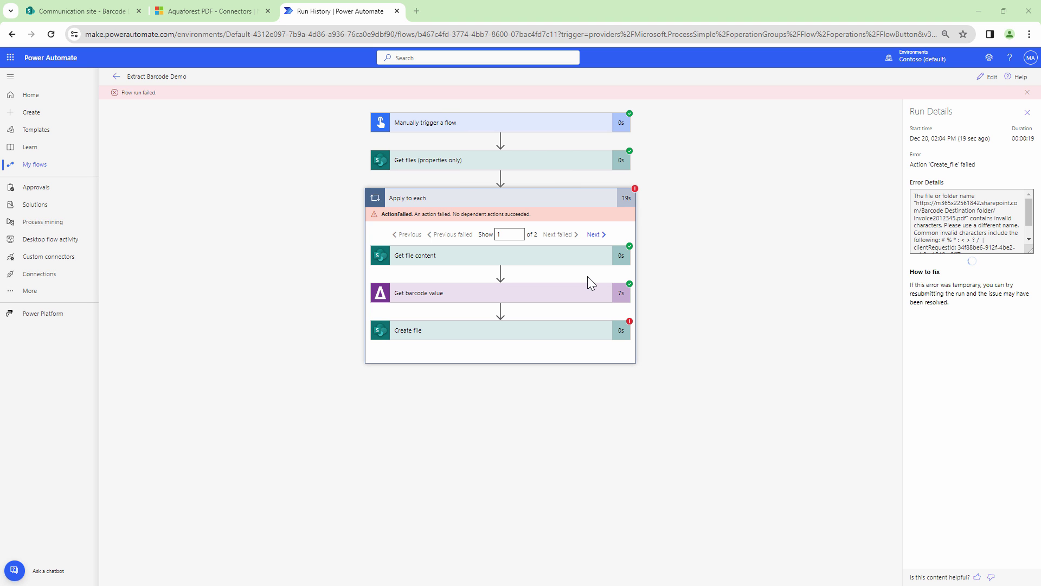
Step: Inspect the failed Create file inputs: /Barcode Destination folder and Invoice2012345.pdf
{"action": "left_click", "coordinate": [543, 332]}
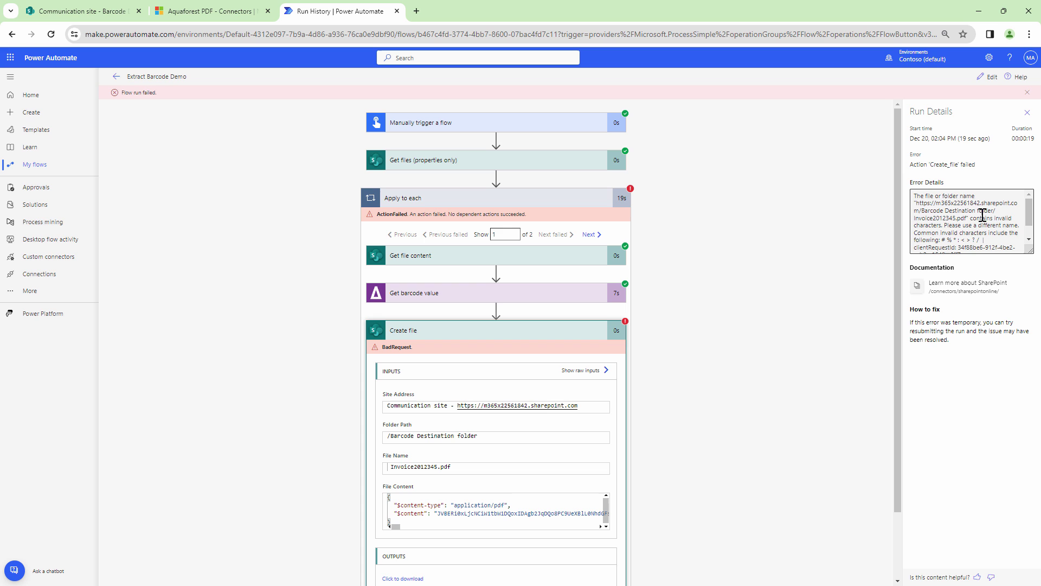
{"action": "scroll", "coordinate": [999, 223], "scroll_direction": "down", "scroll_amount": 2}
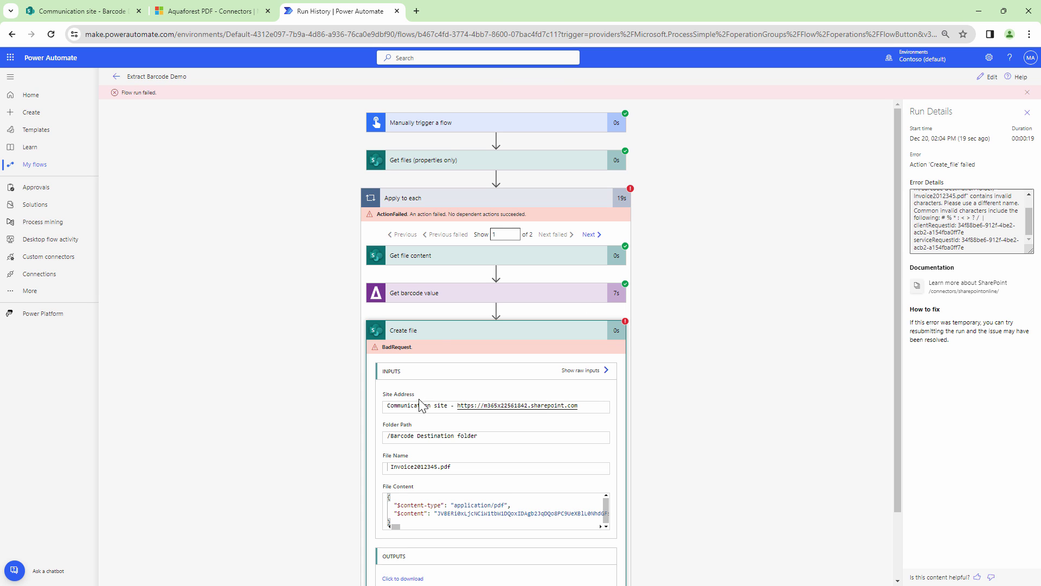
Step: Check the failed run's Barcode output Invoice2012345 for a leading space, then return to editing the flow
{"action": "left_click", "coordinate": [442, 297]}
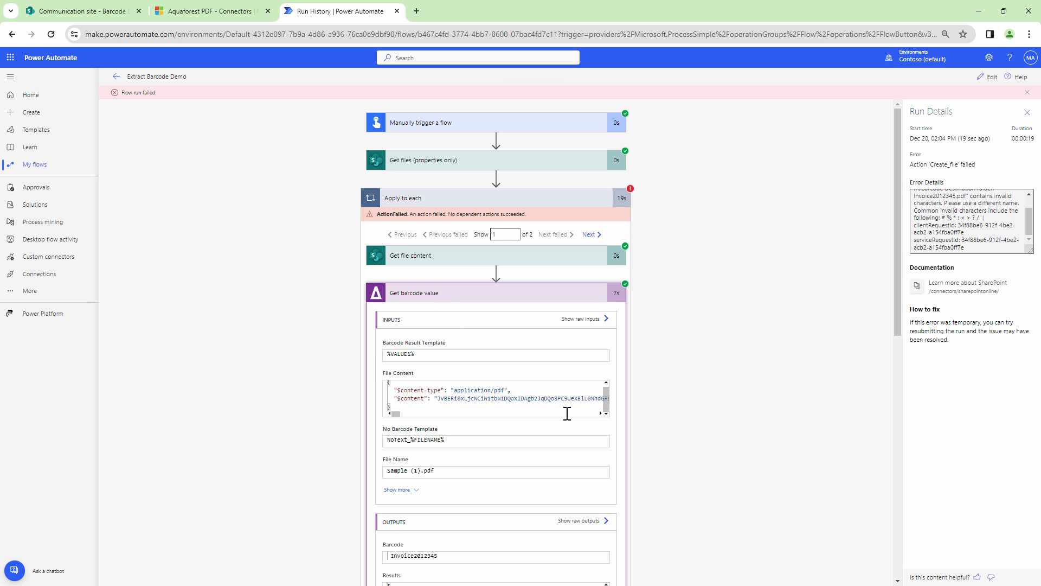
{"action": "scroll", "coordinate": [364, 372], "scroll_direction": "down", "scroll_amount": 5}
{"action": "left_click_drag", "start_coordinate": [444, 341], "coordinate": [391, 341]}
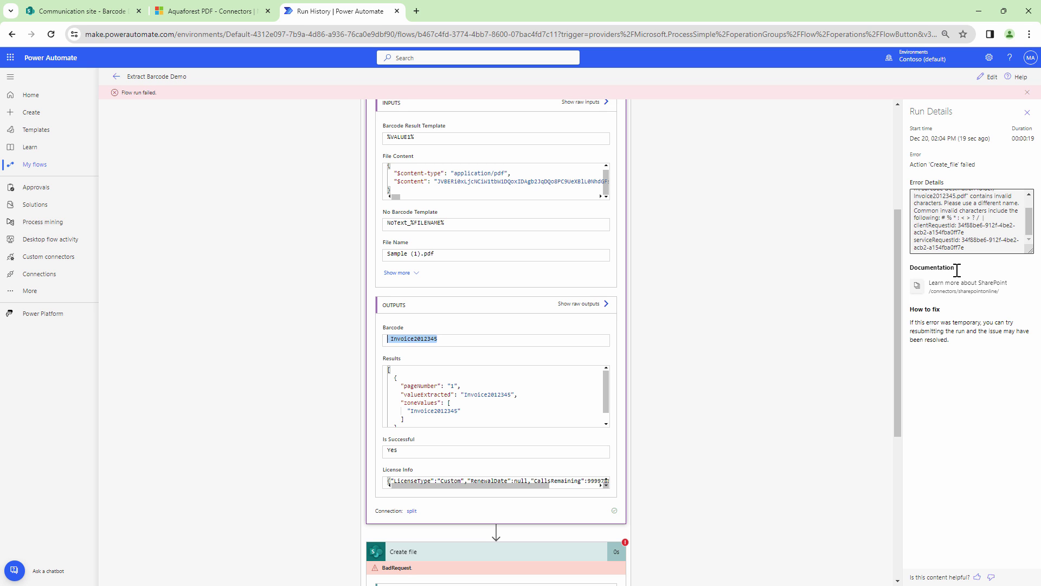
{"action": "left_click", "coordinate": [389, 339]}
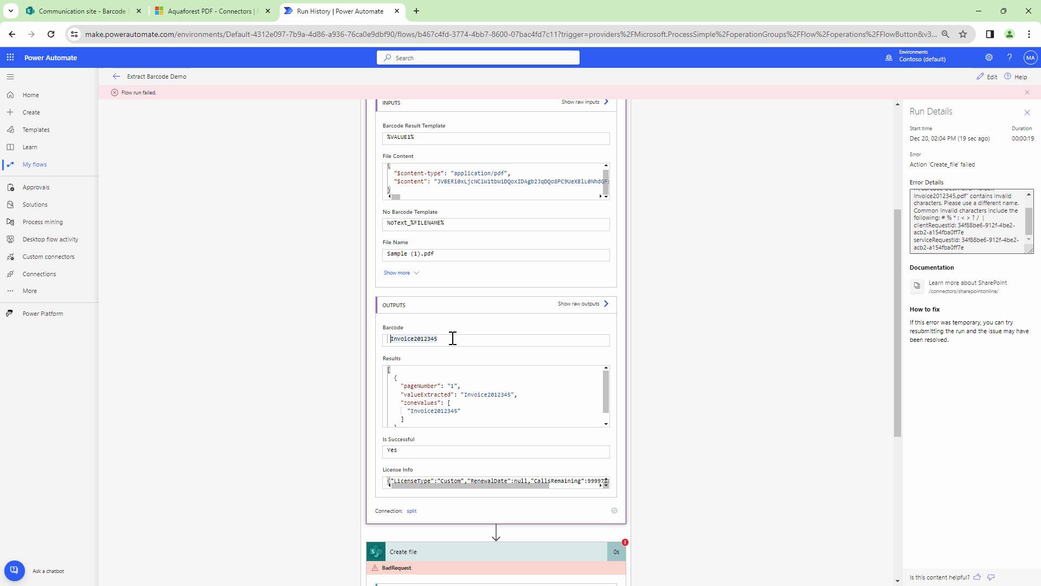
{"action": "left_click_drag", "start_coordinate": [452, 339], "coordinate": [386, 339]}
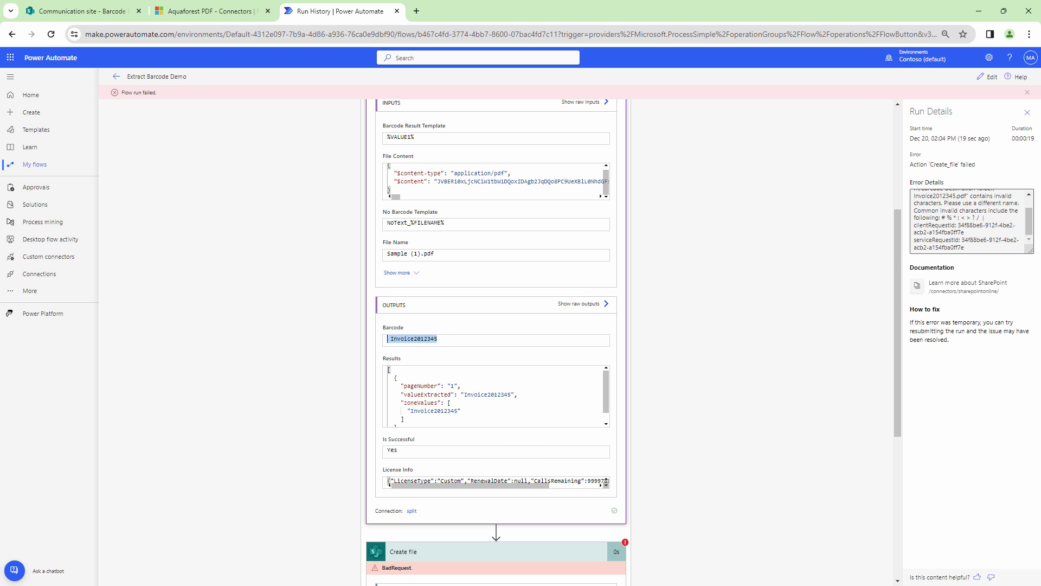
{"action": "left_click", "coordinate": [987, 79]}
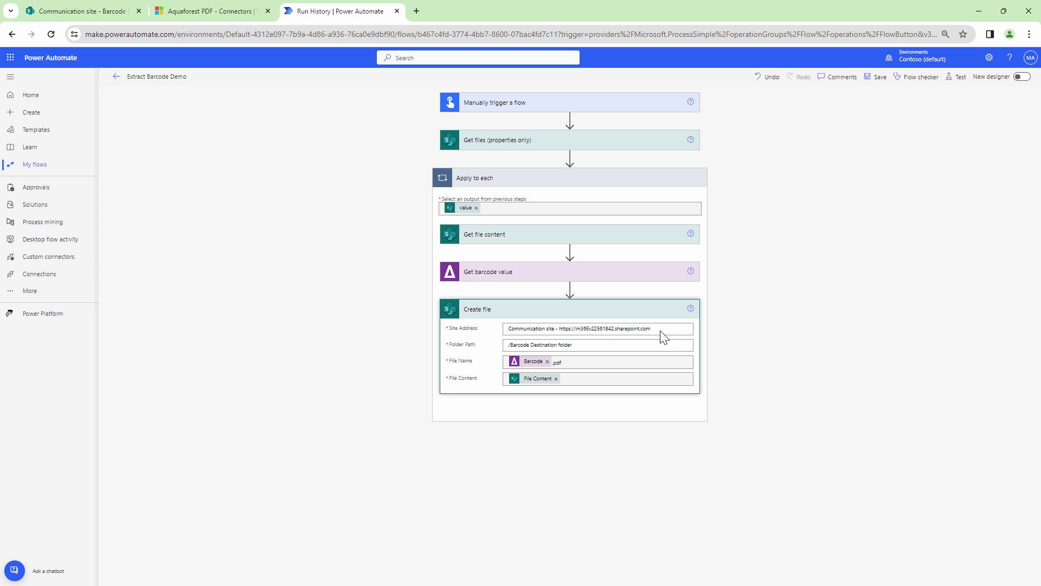
Step: Replace the File Name's Barcode token with a replace(Barcode,' ','') expression
{"action": "left_click", "coordinate": [547, 361]}
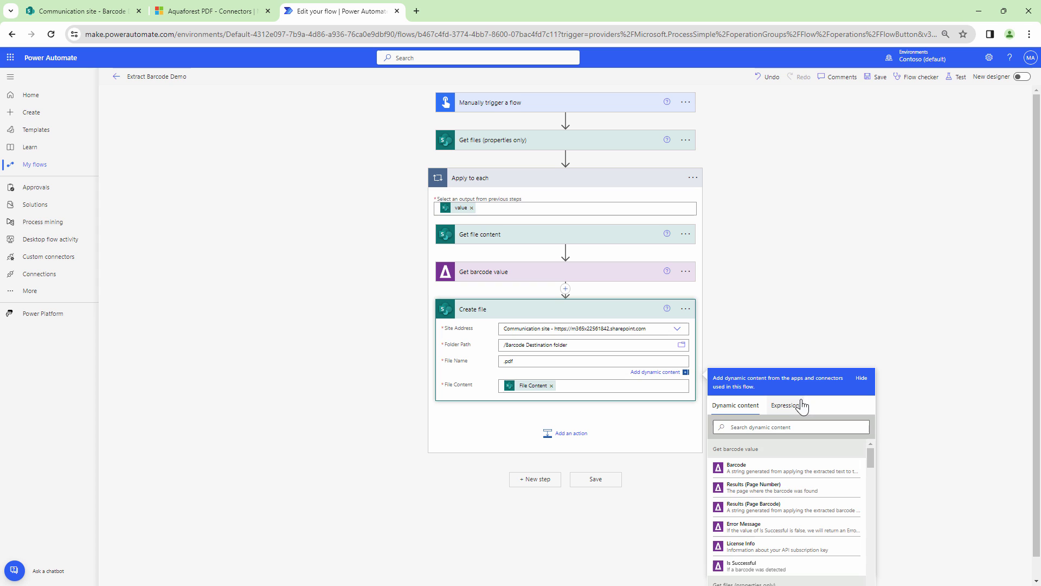
{"action": "left_click", "coordinate": [787, 406]}
{"action": "key", "text": "ctrl+v"}
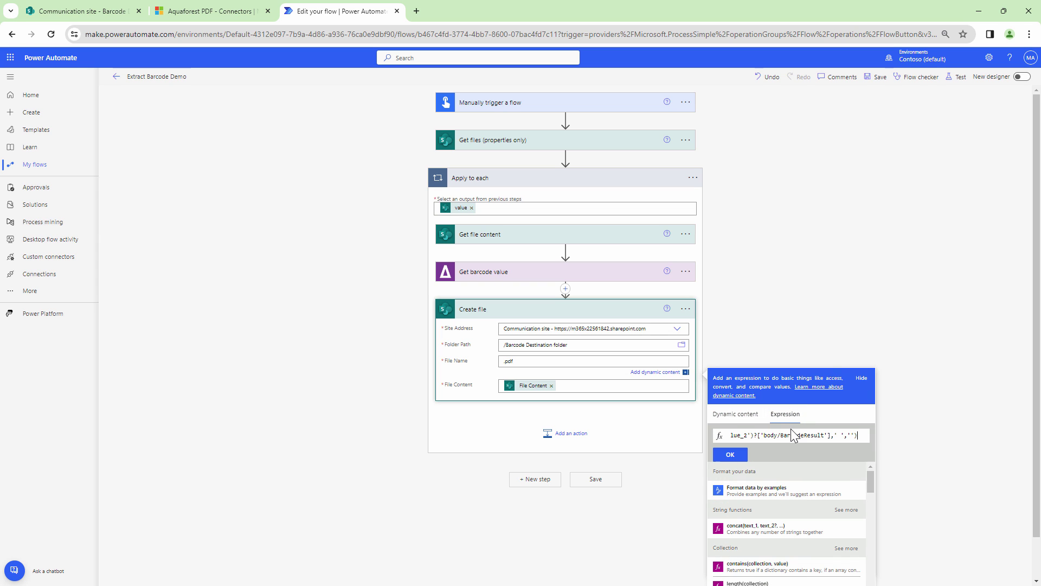
{"action": "left_click_drag", "start_coordinate": [831, 435], "coordinate": [762, 435]}
{"action": "key", "text": "BackSpace"}
{"action": "left_click", "coordinate": [737, 413]}
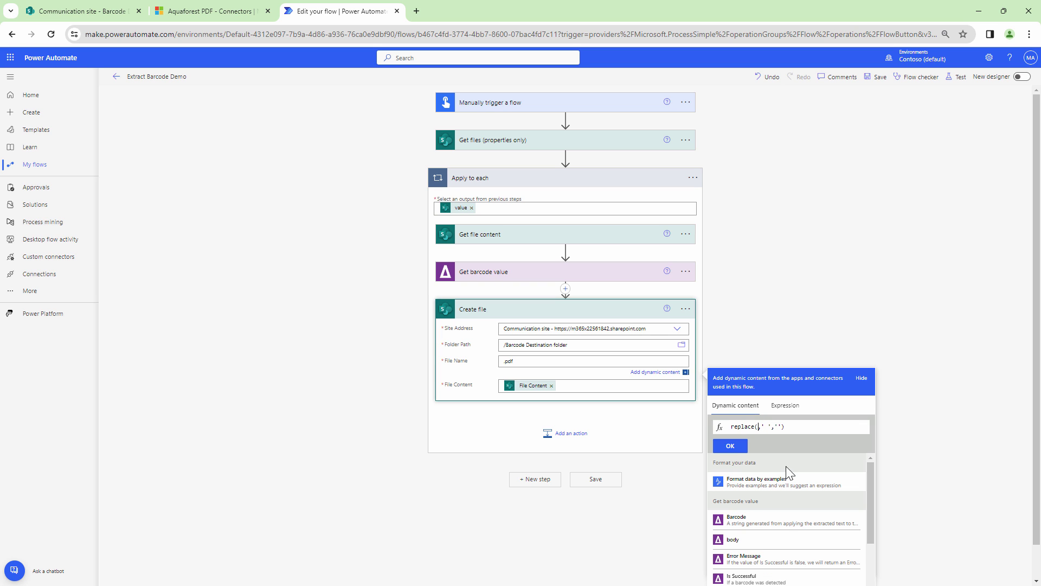
{"action": "left_click", "coordinate": [788, 522]}
Step: Add the space-stripping expression before .pdf in File Name and save the flow
{"action": "left_click_drag", "start_coordinate": [803, 429], "coordinate": [837, 427]}
{"action": "left_click", "coordinate": [841, 426]}
{"action": "left_click", "coordinate": [855, 427]}
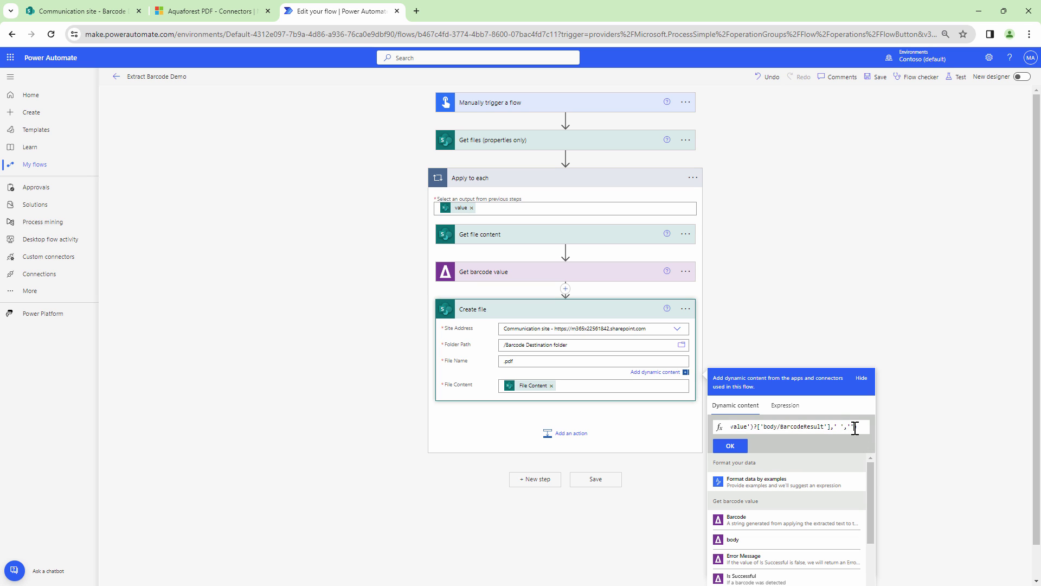
{"action": "left_click", "coordinate": [730, 446]}
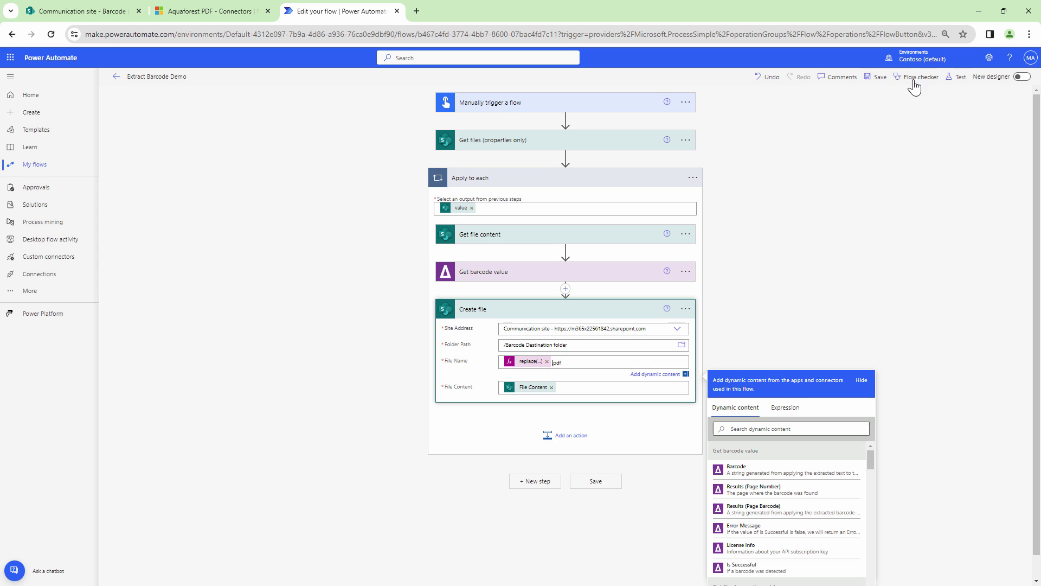
{"action": "left_click", "coordinate": [876, 78]}
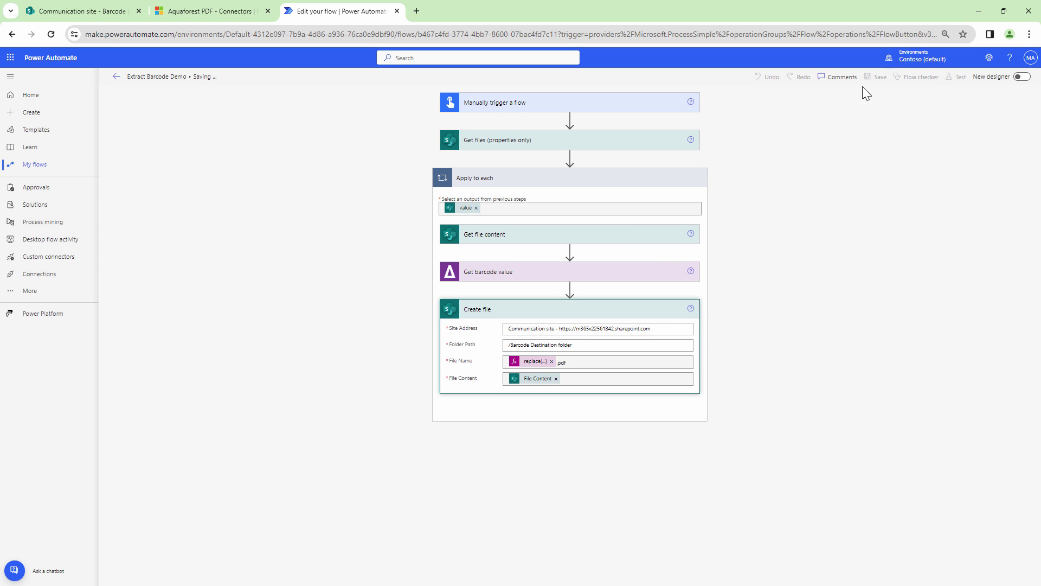
Step: Test the flow again with the recently used trigger and watch the Apply to each loop run
{"action": "left_click", "coordinate": [956, 77]}
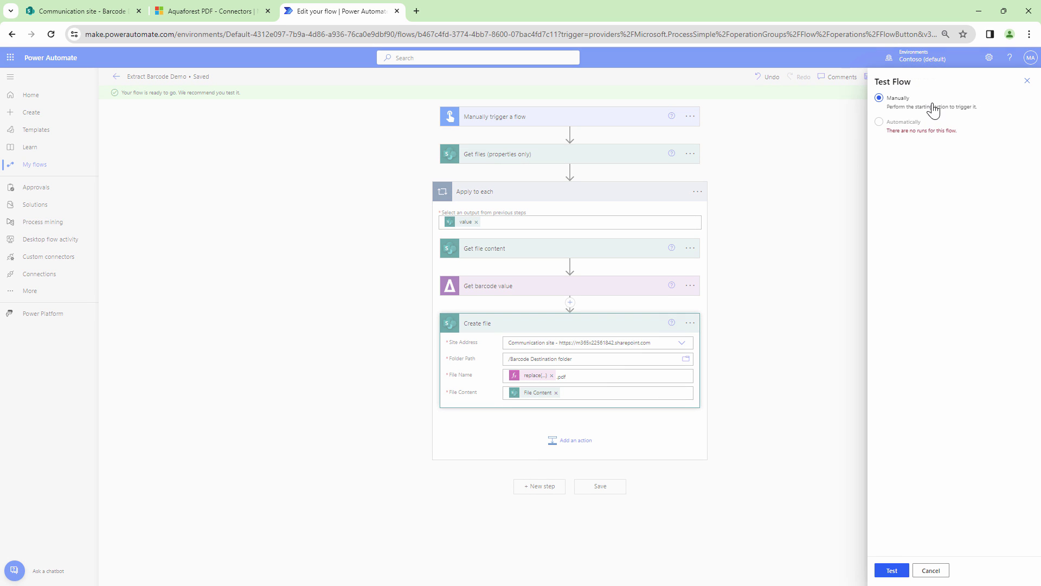
{"action": "left_click", "coordinate": [905, 122]}
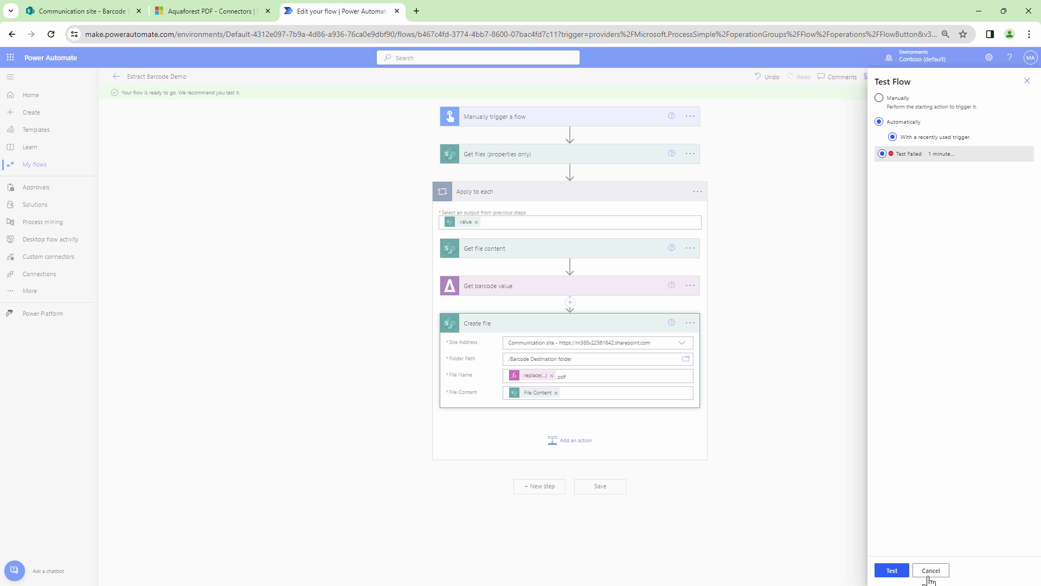
{"action": "left_click", "coordinate": [887, 572]}
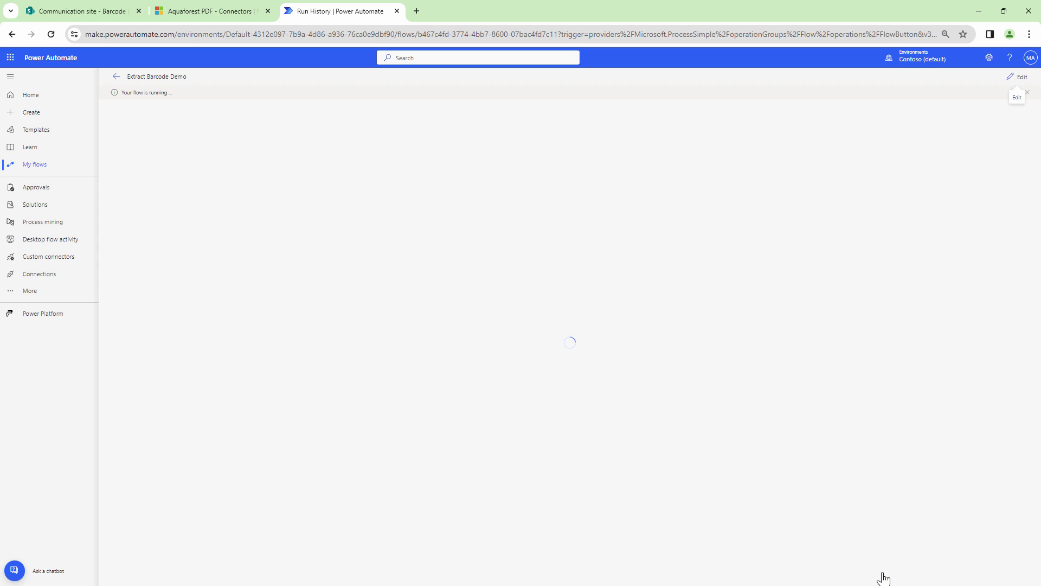
{"action": "left_click", "coordinate": [605, 211]}
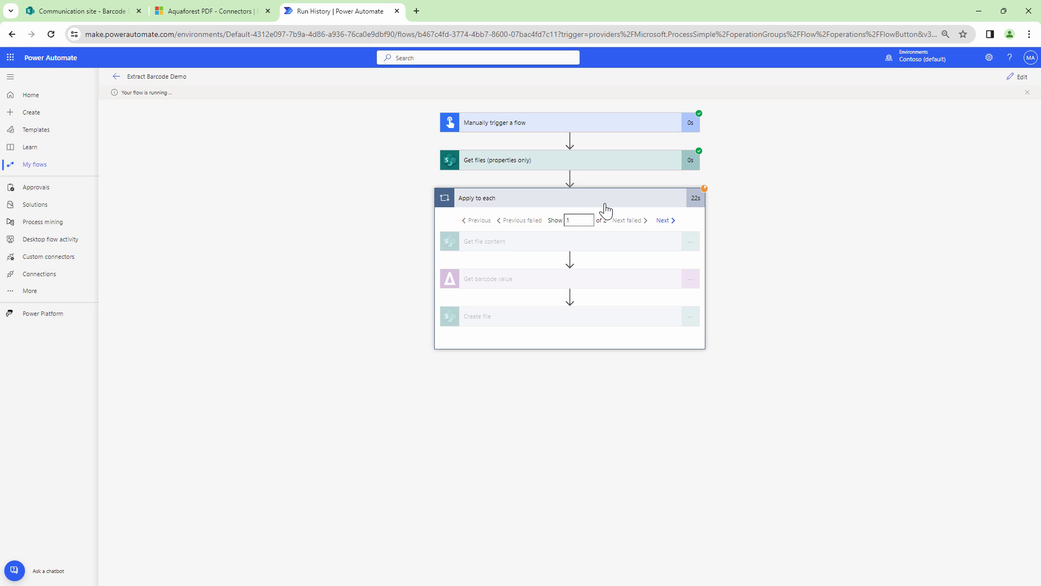
Step: In SharePoint, open the Barcode Destination folder library from the site's other libraries
{"action": "left_click", "coordinate": [99, 11]}
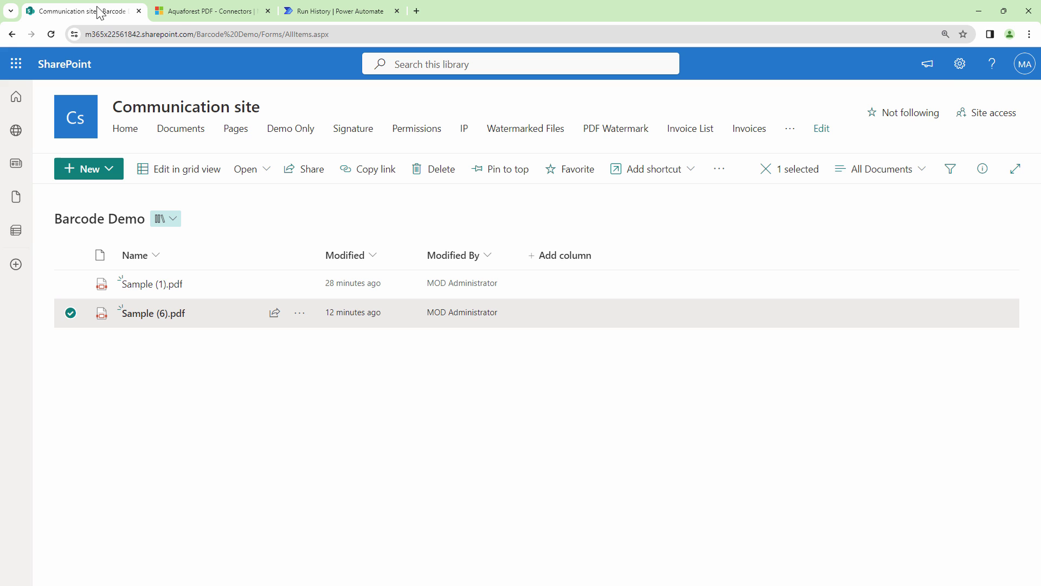
{"action": "left_click", "coordinate": [788, 127]}
{"action": "scroll", "coordinate": [883, 390], "scroll_direction": "down", "scroll_amount": 5}
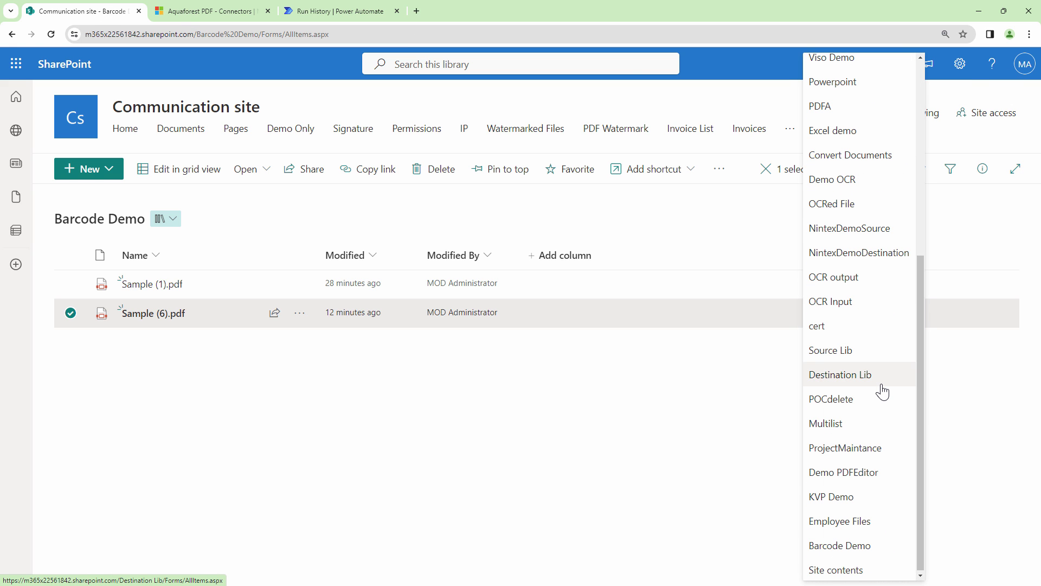
{"action": "scroll", "coordinate": [883, 390], "scroll_direction": "up", "scroll_amount": 6}
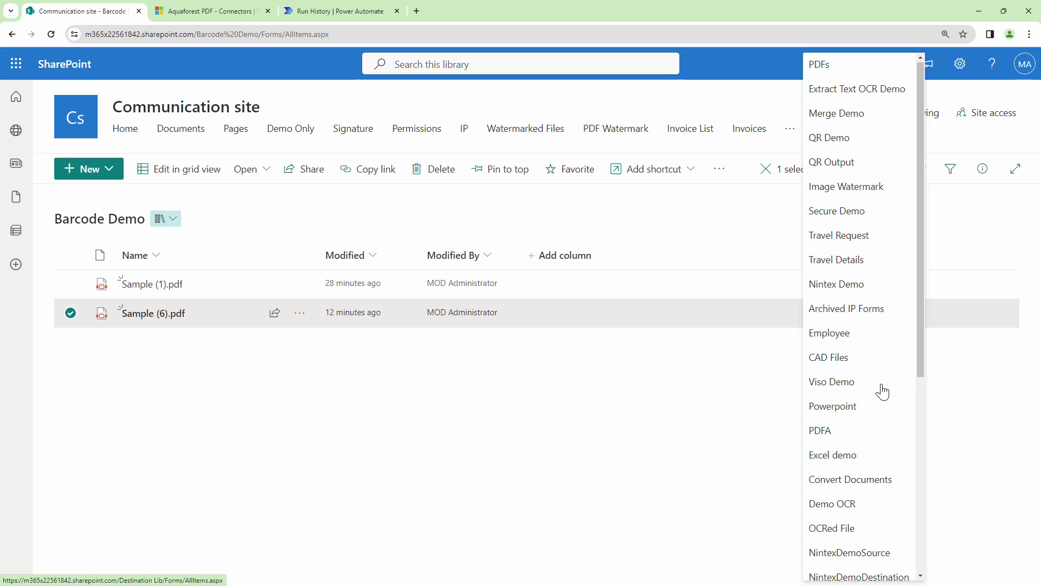
{"action": "left_click", "coordinate": [889, 212]}
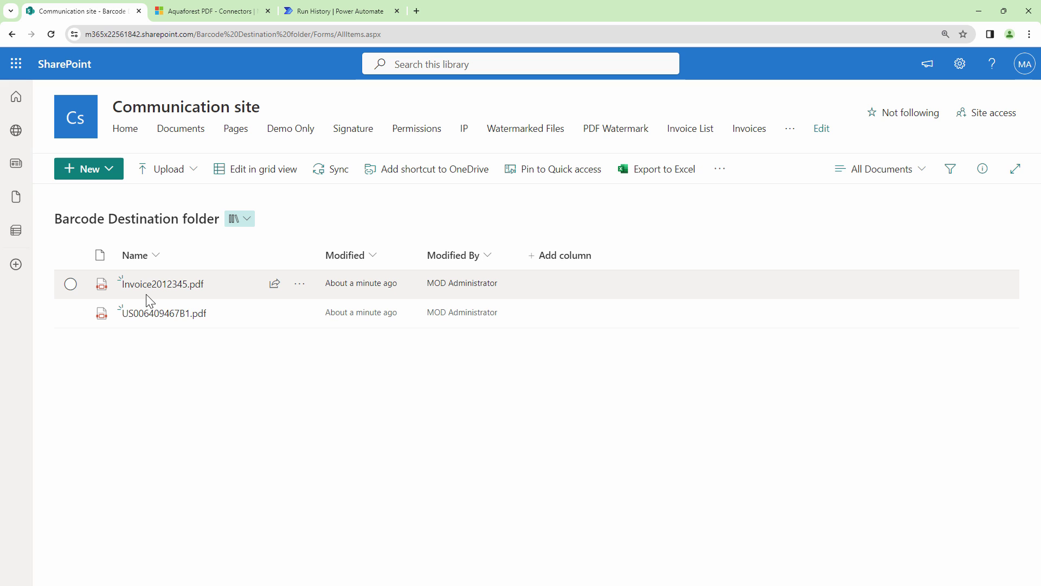
Step: Open US006409467B1.pdf and Invoice2012345.pdf in the browser from their file actions
{"action": "left_click", "coordinate": [301, 315]}
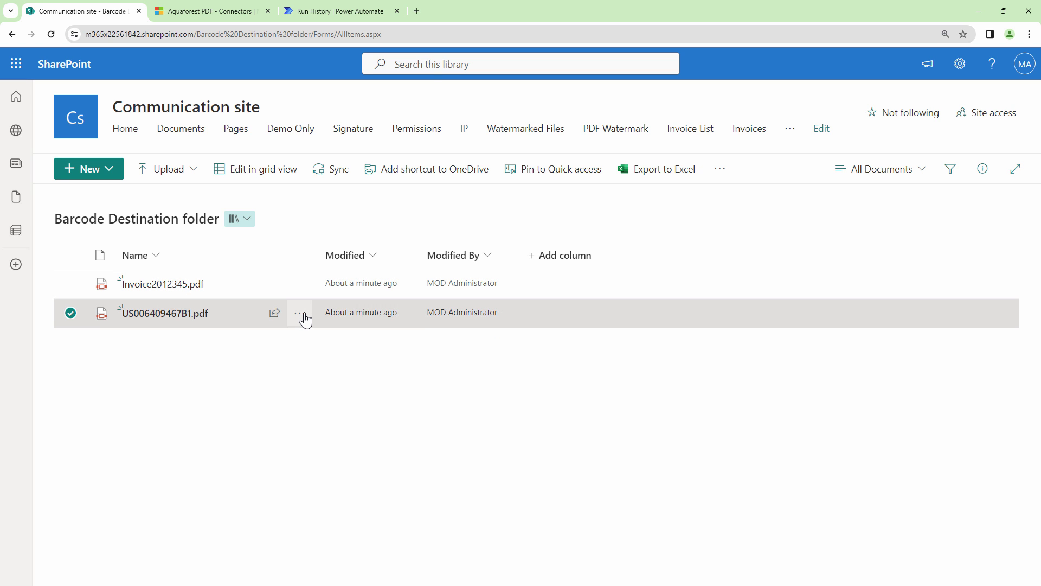
{"action": "mouse_move", "coordinate": [390, 75]}
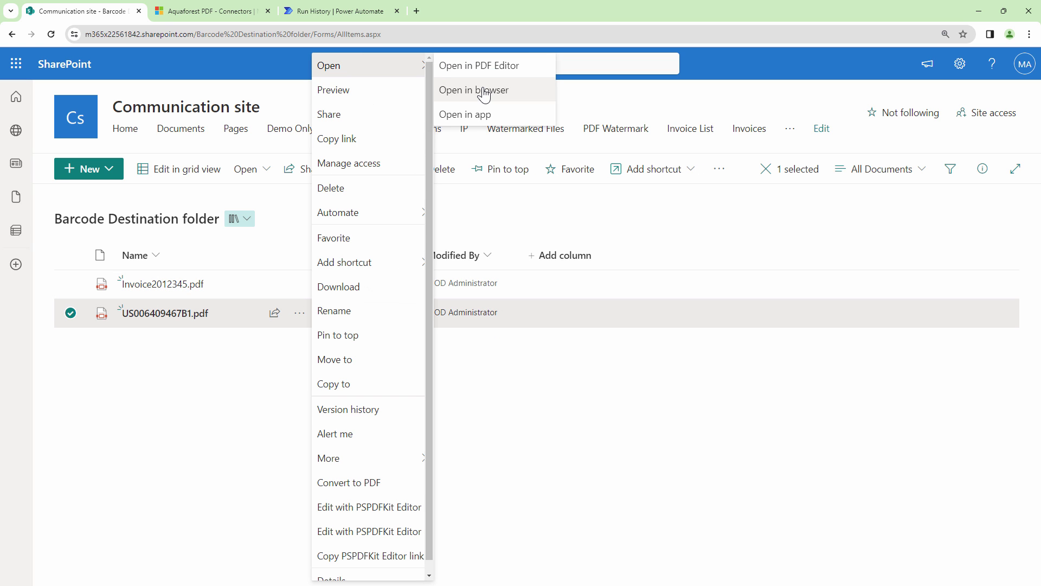
{"action": "left_click", "coordinate": [470, 88]}
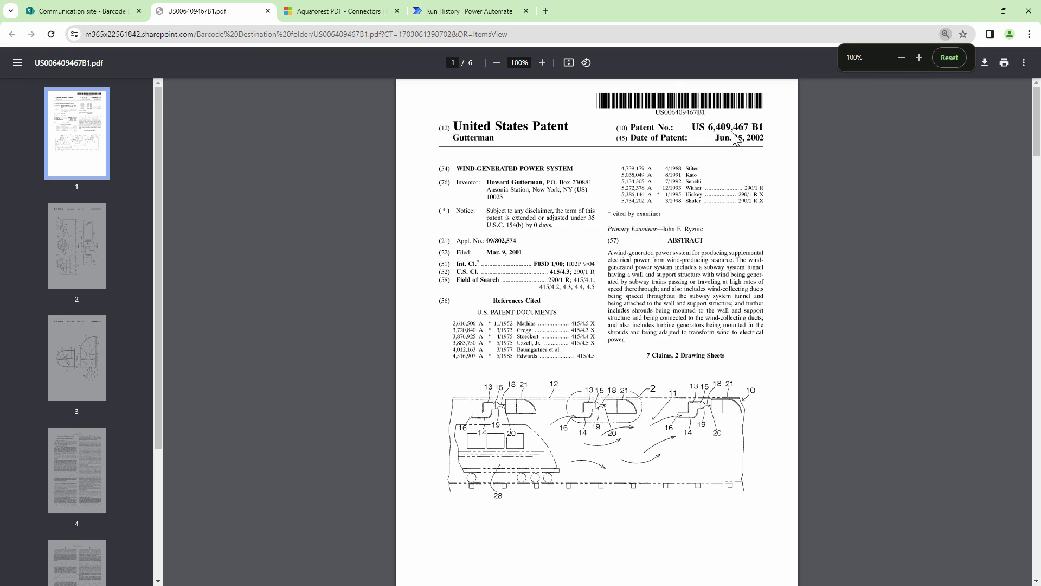
{"action": "left_click", "coordinate": [81, 11]}
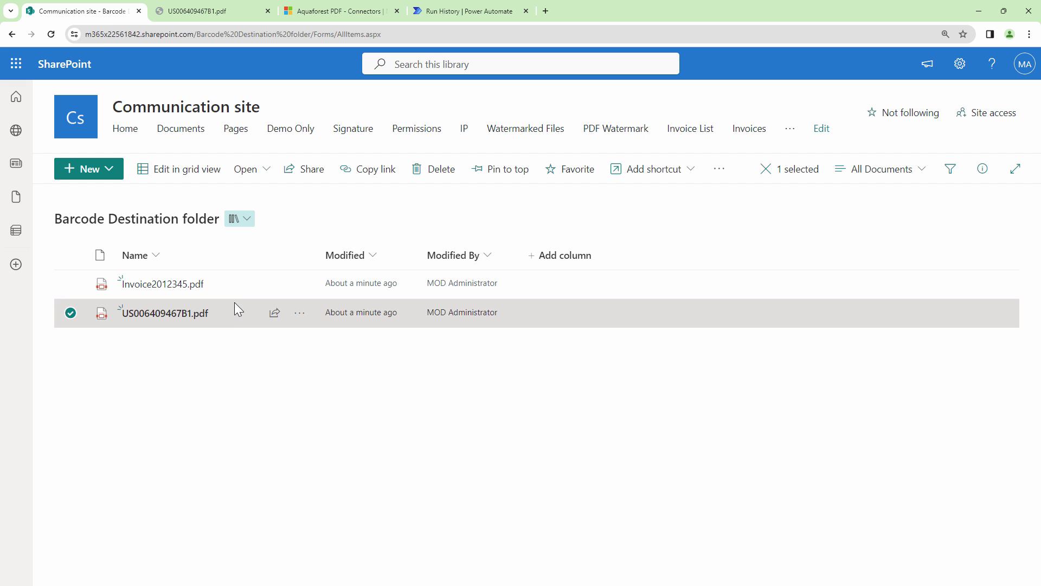
{"action": "left_click", "coordinate": [300, 286]}
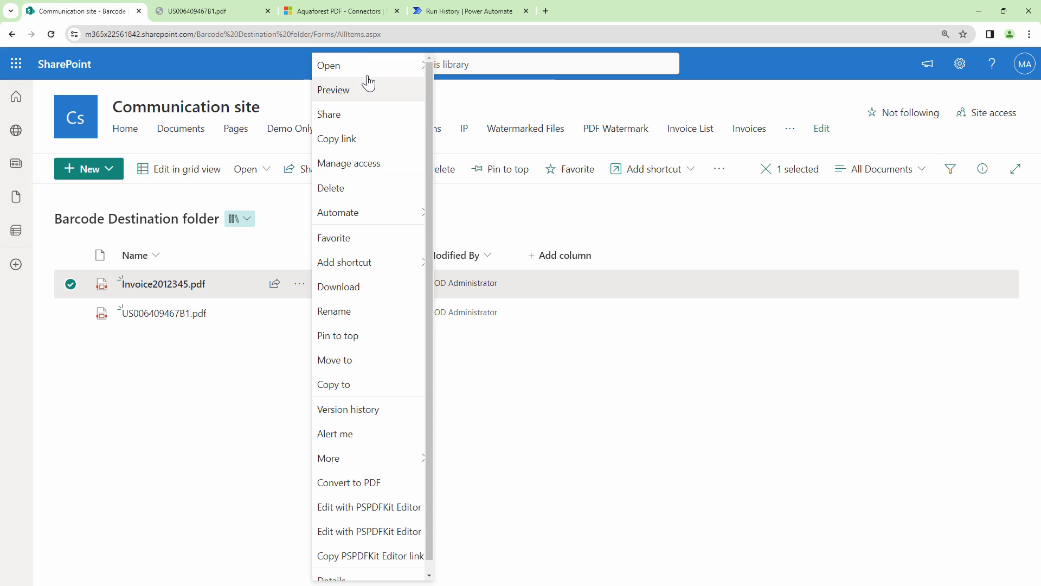
{"action": "mouse_move", "coordinate": [376, 73]}
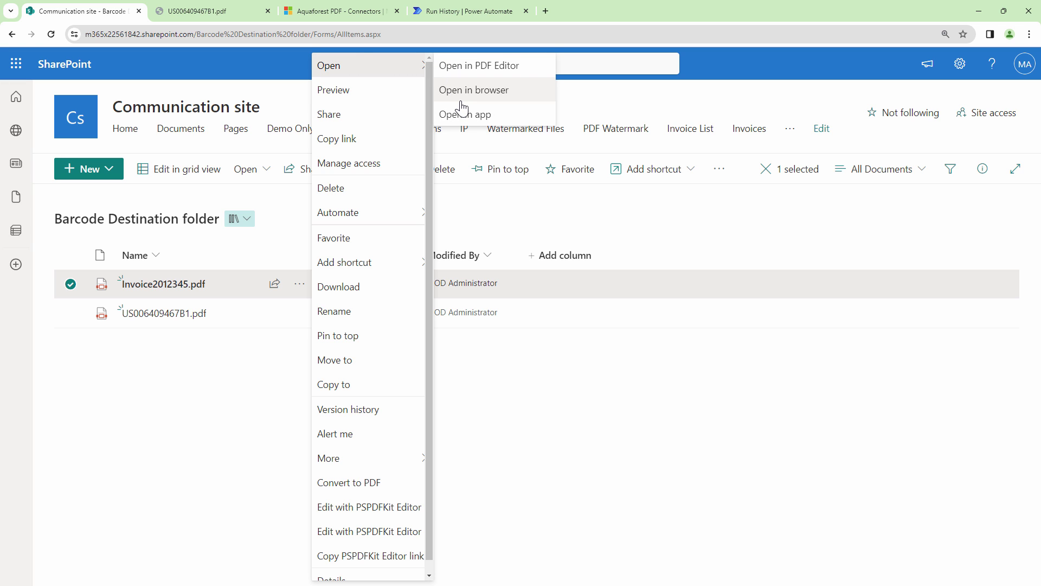